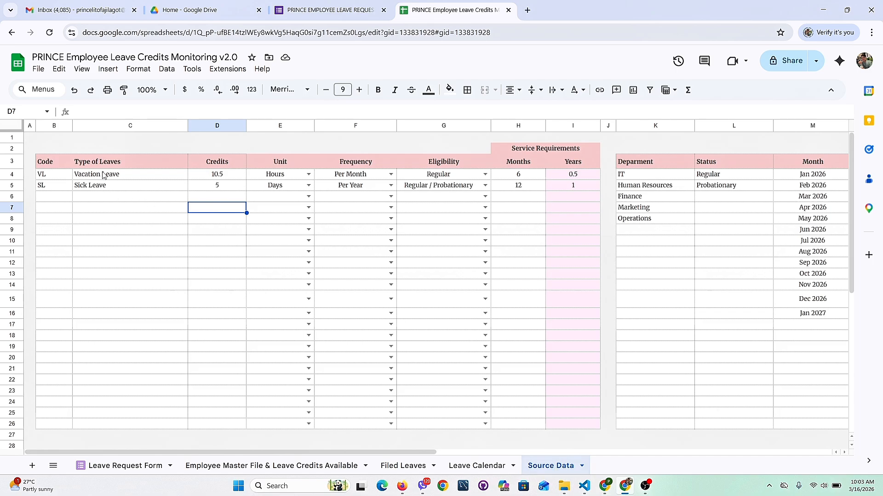
Step: Review the leave codes, leave types, credits, units, frequency, eligibility and service requirements in the leave types table
{"action": "left_click_drag", "start_coordinate": [103, 175], "coordinate": [108, 328]}
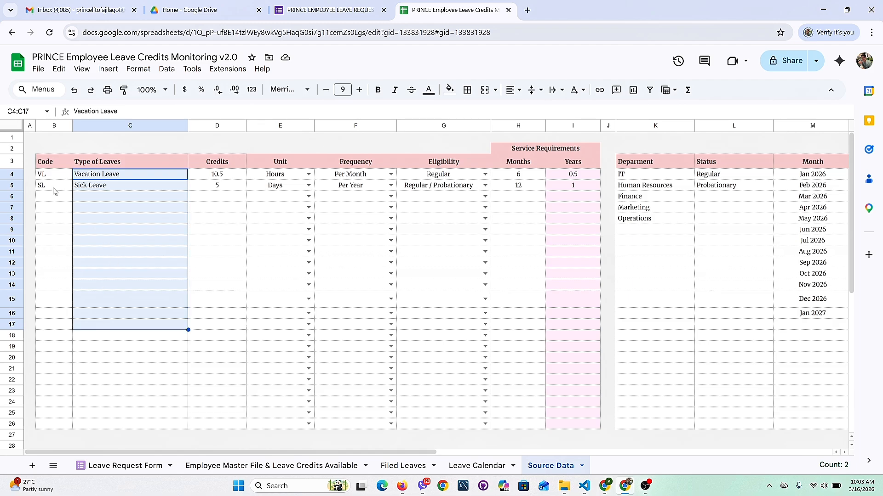
{"action": "left_click_drag", "start_coordinate": [53, 177], "coordinate": [59, 317]}
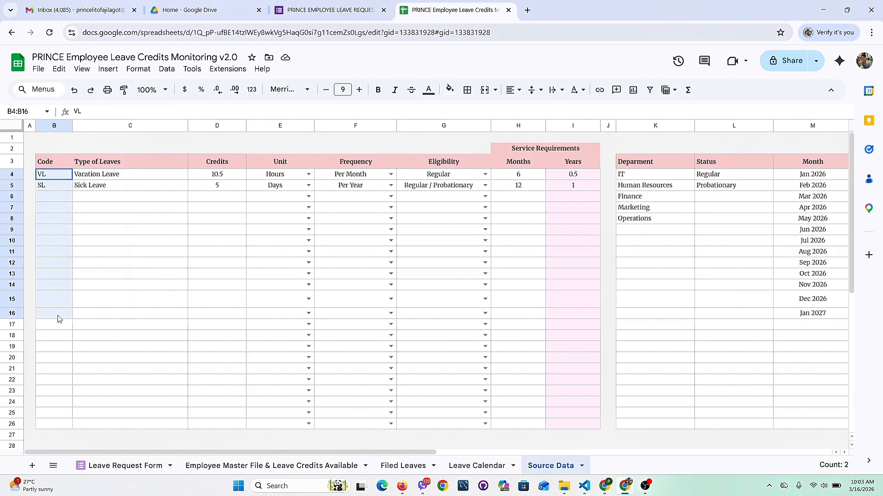
{"action": "left_click", "coordinate": [123, 210]}
{"action": "left_click", "coordinate": [51, 178]}
{"action": "left_click_drag", "start_coordinate": [50, 178], "coordinate": [105, 190]}
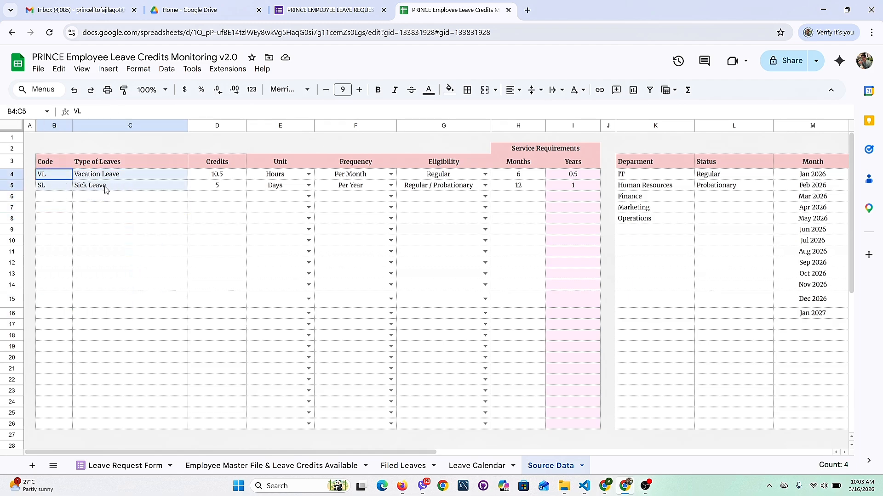
{"action": "left_click_drag", "start_coordinate": [217, 162], "coordinate": [572, 190]}
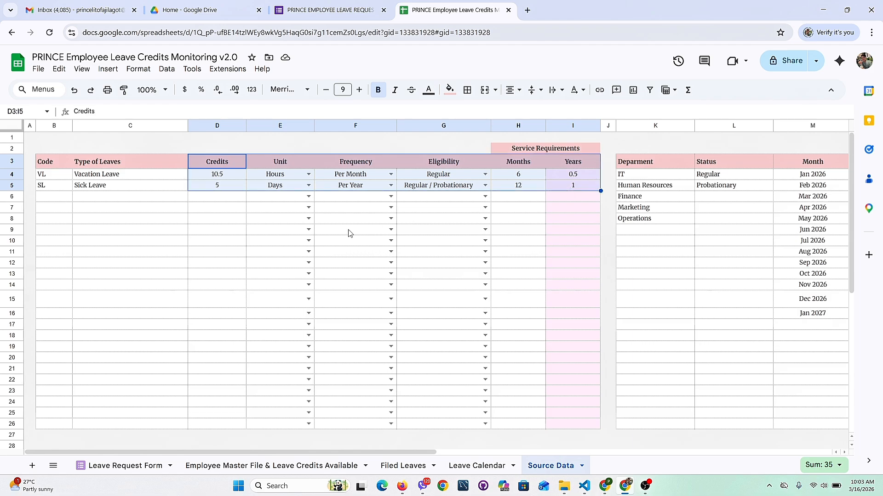
{"action": "left_click", "coordinate": [180, 241]}
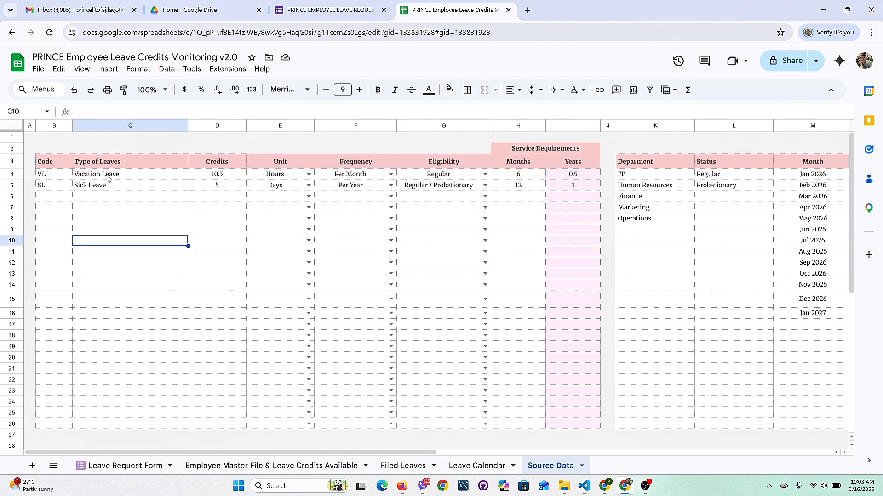
Step: Examine the Vacation Leave row's credits, unit, frequency, eligibility and required months of service
{"action": "left_click_drag", "start_coordinate": [108, 179], "coordinate": [216, 178]}
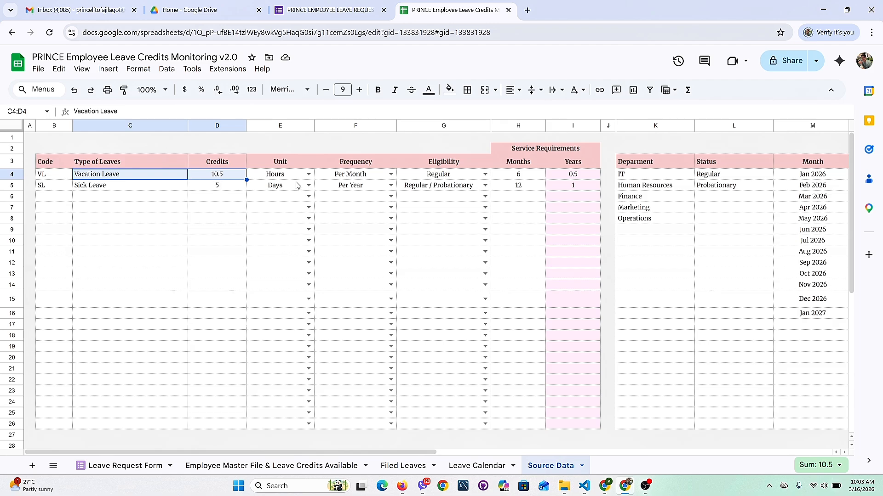
{"action": "left_click", "coordinate": [223, 179]}
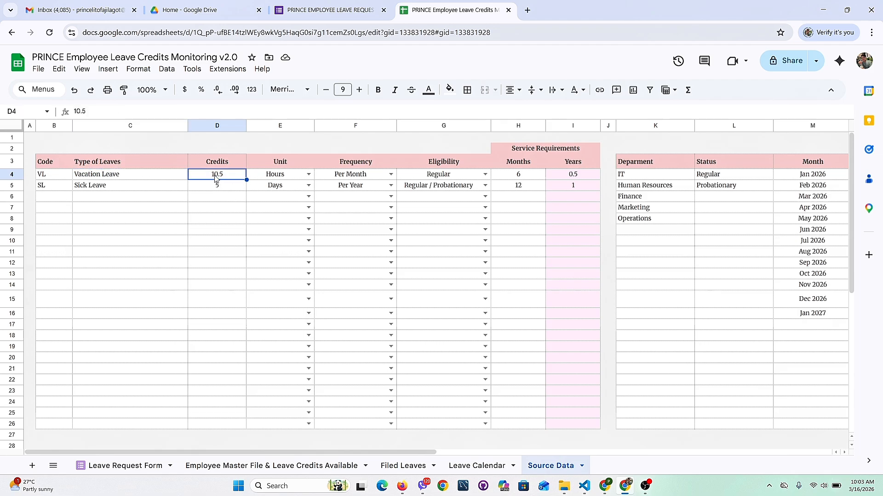
{"action": "left_click_drag", "start_coordinate": [216, 179], "coordinate": [304, 179]}
{"action": "left_click", "coordinate": [373, 176]}
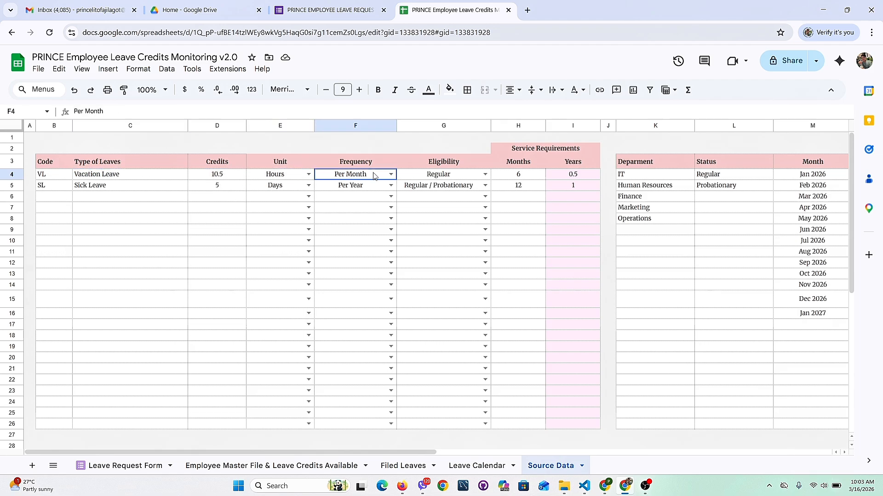
{"action": "left_click", "coordinate": [428, 178]}
{"action": "left_click", "coordinate": [505, 179]}
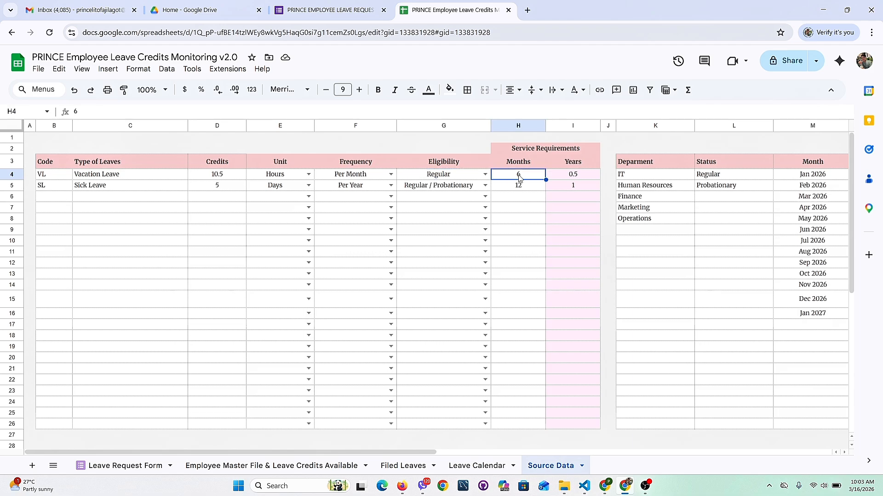
{"action": "left_click", "coordinate": [508, 201]}
{"action": "left_click", "coordinate": [216, 181]}
{"action": "left_click_drag", "start_coordinate": [305, 179], "coordinate": [504, 221]}
{"action": "left_click", "coordinate": [114, 232]}
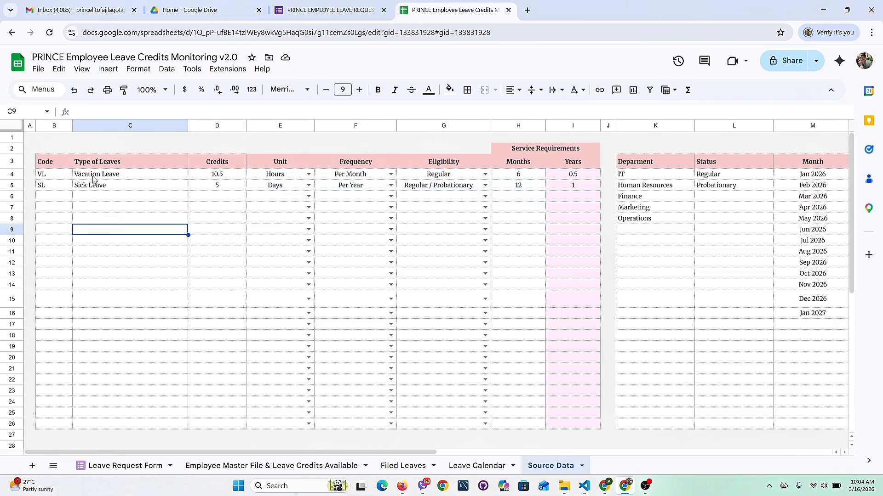
Step: Change the Vacation Leave unit to Days and set its credits to 1.25
{"action": "left_click_drag", "start_coordinate": [96, 180], "coordinate": [287, 177]}
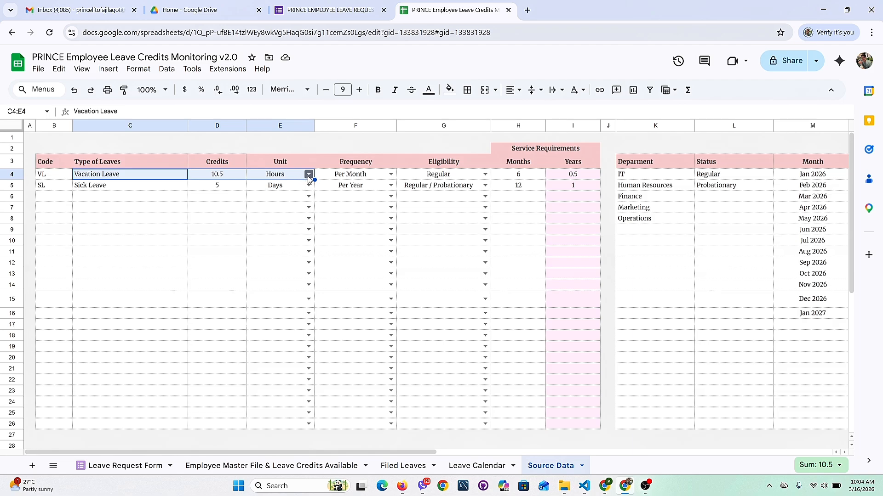
{"action": "left_click", "coordinate": [309, 175]}
{"action": "left_click", "coordinate": [271, 201]}
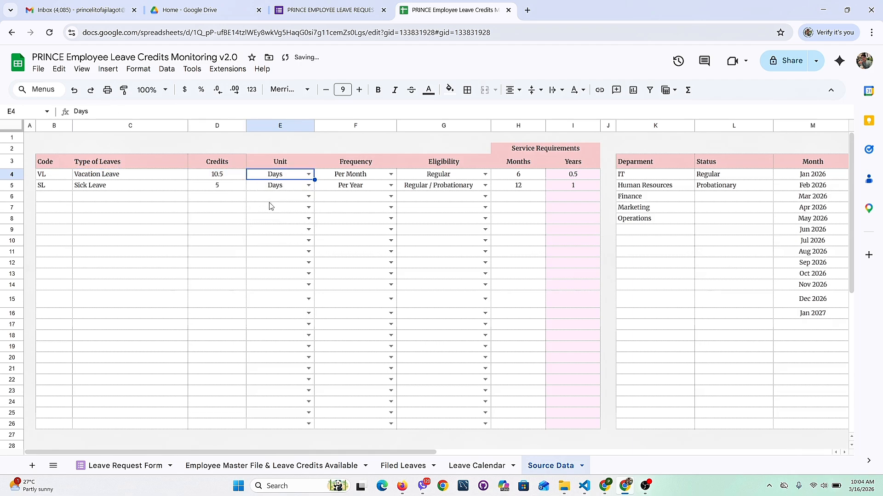
{"action": "left_click", "coordinate": [231, 180]}
{"action": "left_click", "coordinate": [360, 177]}
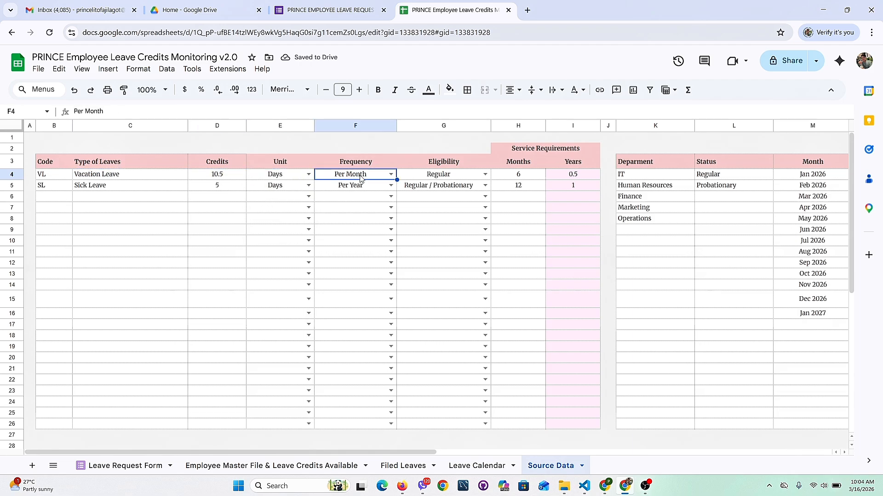
{"action": "left_click", "coordinate": [218, 179]}
{"action": "type", "text": "1.25"}
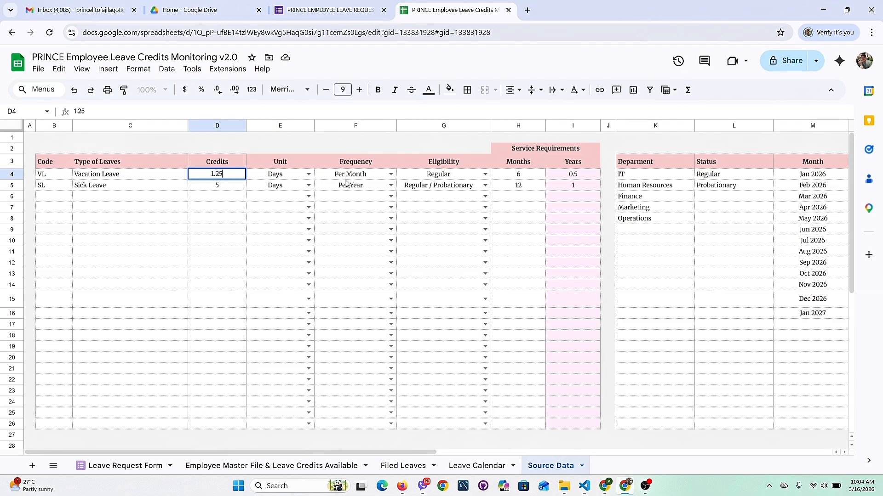
Step: Set the service requirement for Vacation Leave to 12 months
{"action": "left_click_drag", "start_coordinate": [455, 176], "coordinate": [516, 179]}
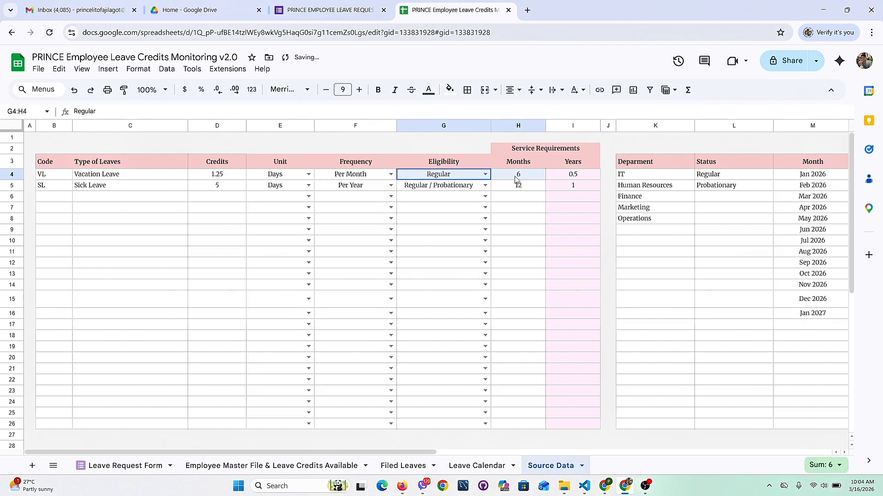
{"action": "left_click", "coordinate": [516, 179]}
{"action": "type", "text": "12"}
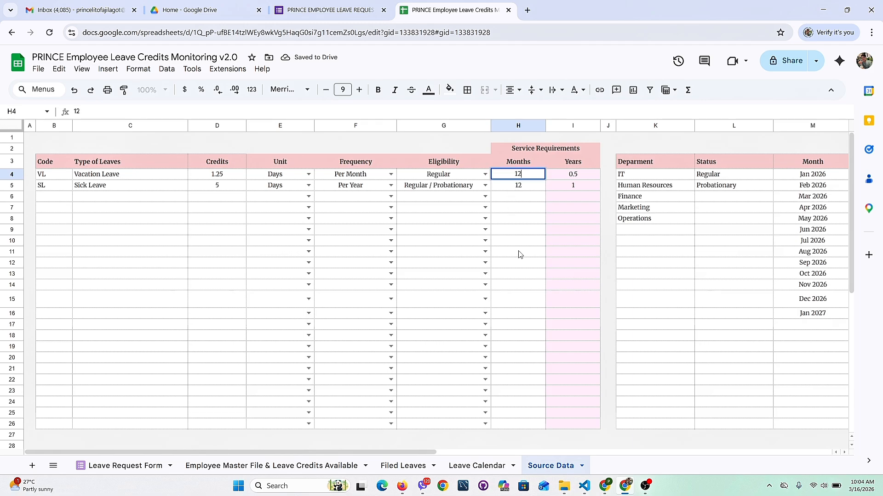
{"action": "left_click", "coordinate": [519, 253]}
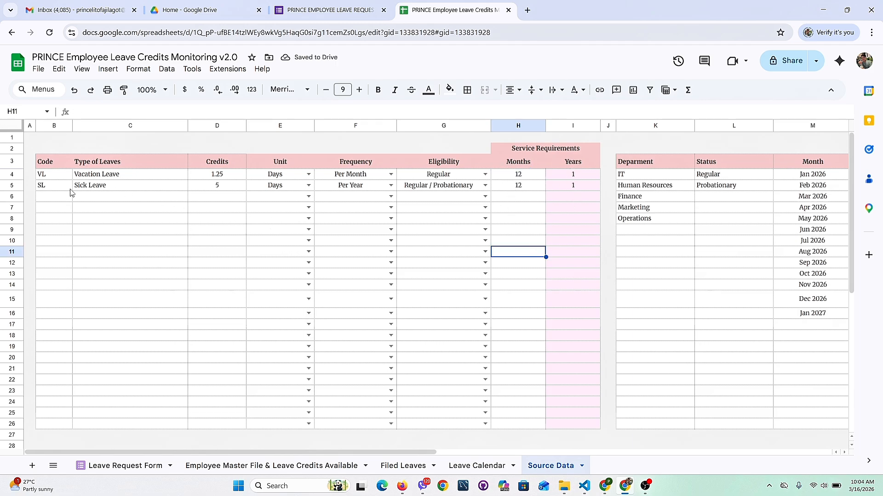
Step: Change the Sick Leave frequency to Per Month and set its credits to 1.25
{"action": "left_click", "coordinate": [53, 188]}
{"action": "left_click_drag", "start_coordinate": [52, 188], "coordinate": [509, 334]}
{"action": "left_click", "coordinate": [89, 222]}
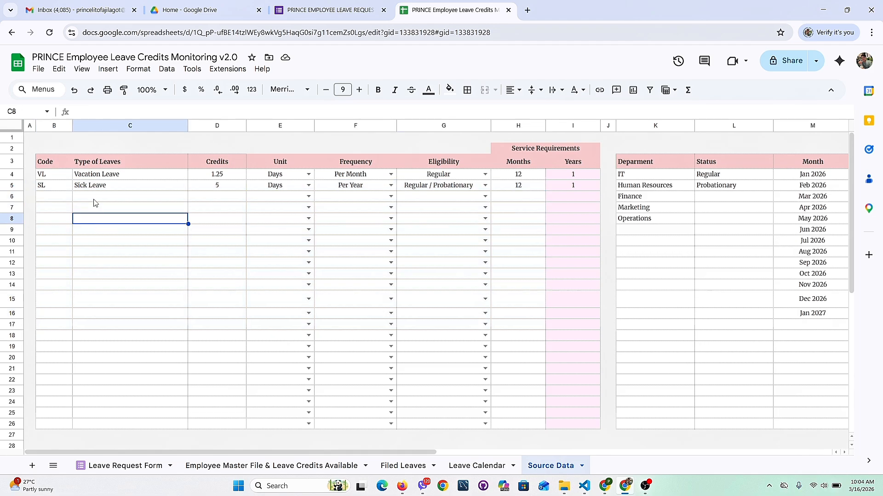
{"action": "left_click", "coordinate": [220, 189]}
{"action": "left_click", "coordinate": [364, 188]}
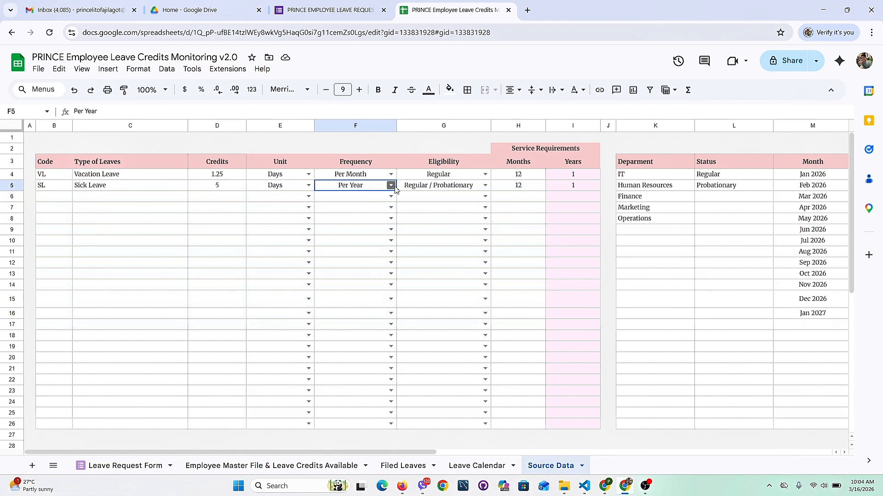
{"action": "left_click", "coordinate": [391, 185]}
{"action": "left_click", "coordinate": [344, 212]}
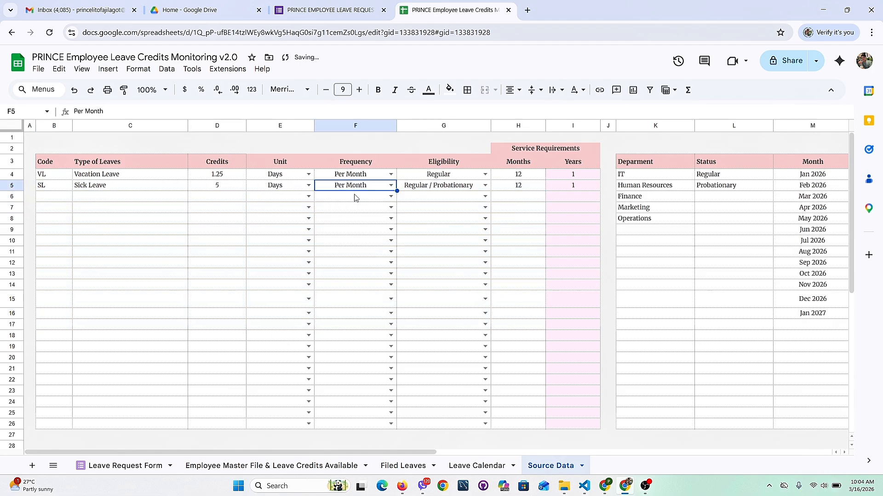
{"action": "left_click", "coordinate": [217, 188]}
{"action": "type", "text": "1.25"}
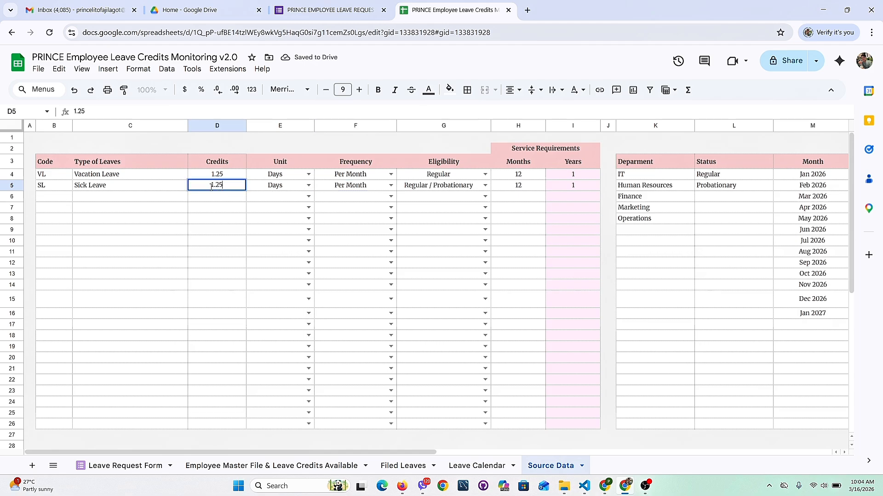
{"action": "left_click", "coordinate": [276, 202]}
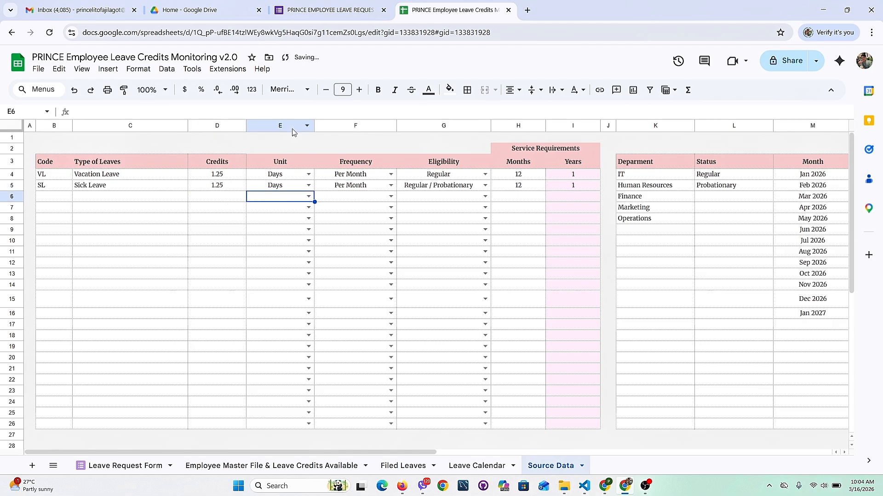
{"action": "left_click", "coordinate": [309, 174]}
{"action": "left_click", "coordinate": [359, 220]}
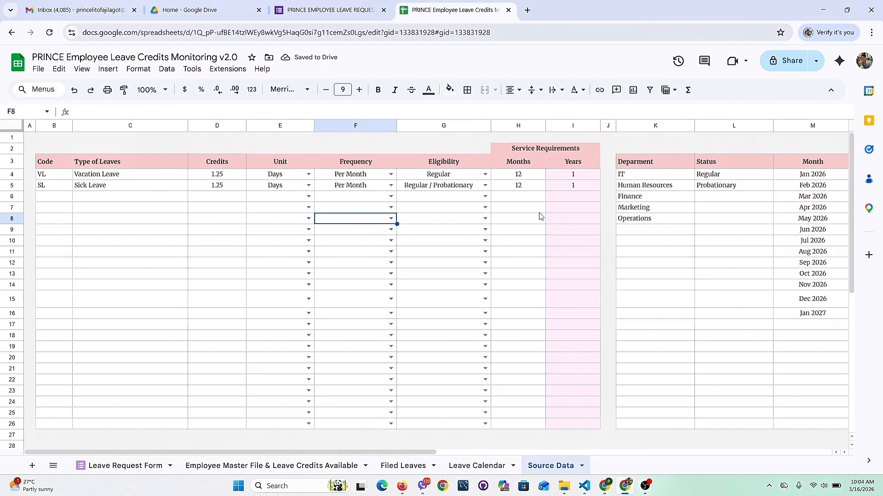
{"action": "scroll", "coordinate": [541, 216], "scroll_direction": "right", "scroll_amount": 2}
{"action": "scroll", "coordinate": [499, 220], "scroll_direction": "left", "scroll_amount": 2}
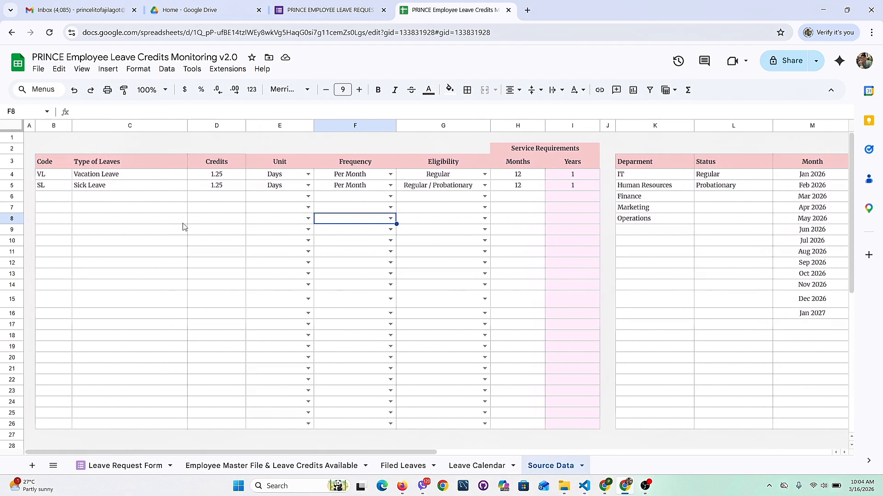
{"action": "left_click_drag", "start_coordinate": [215, 174], "coordinate": [506, 202]}
Step: Add a leave type below Sick Leave with the code PL and the name Patternity Leave
{"action": "left_click", "coordinate": [55, 197]}
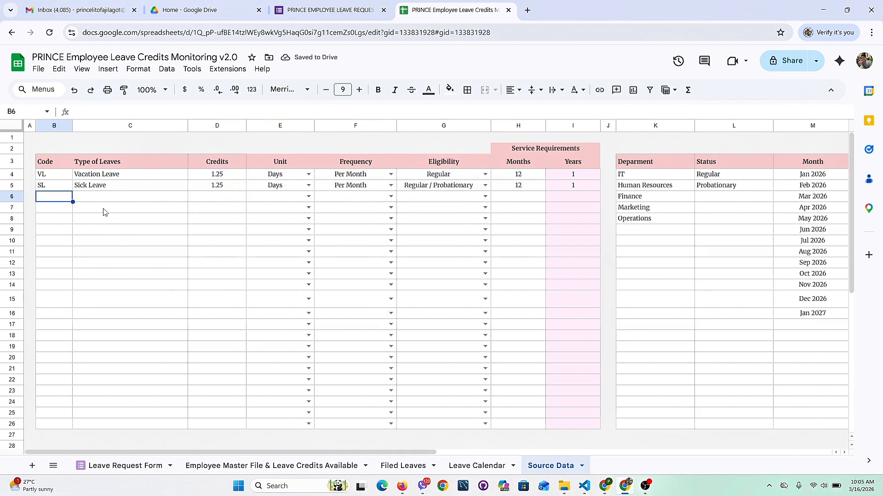
{"action": "type", "text": "p"}
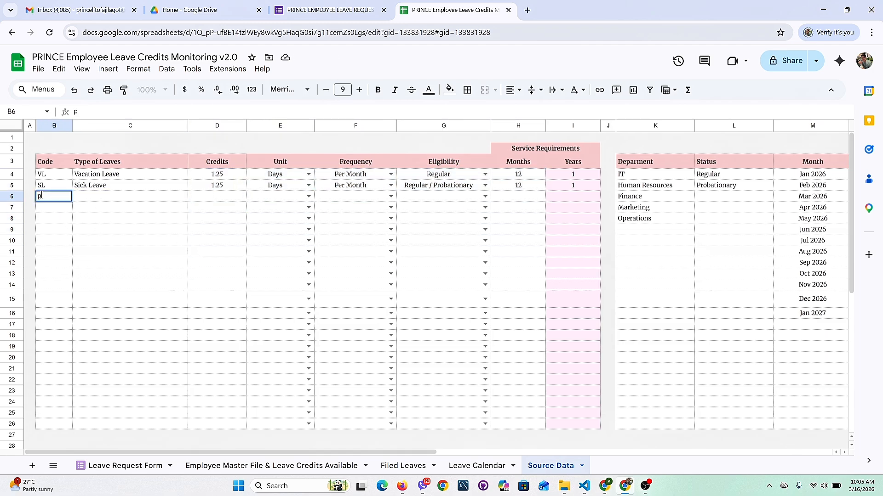
{"action": "key", "text": "BackSpace"}
{"action": "type", "text": "PL"}
{"action": "left_click", "coordinate": [95, 199]}
{"action": "type", "text": "paid"}
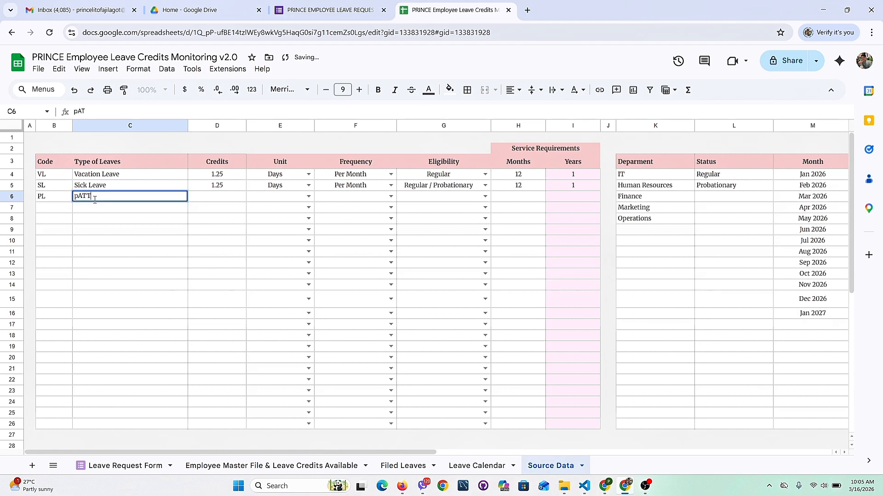
{"action": "key", "text": "BackSpace"}
{"action": "key", "text": "BackSpace"}
{"action": "key", "text": "BackSpace"}
{"action": "key", "text": "BackSpace"}
{"action": "type", "text": "Patternity Leave"}
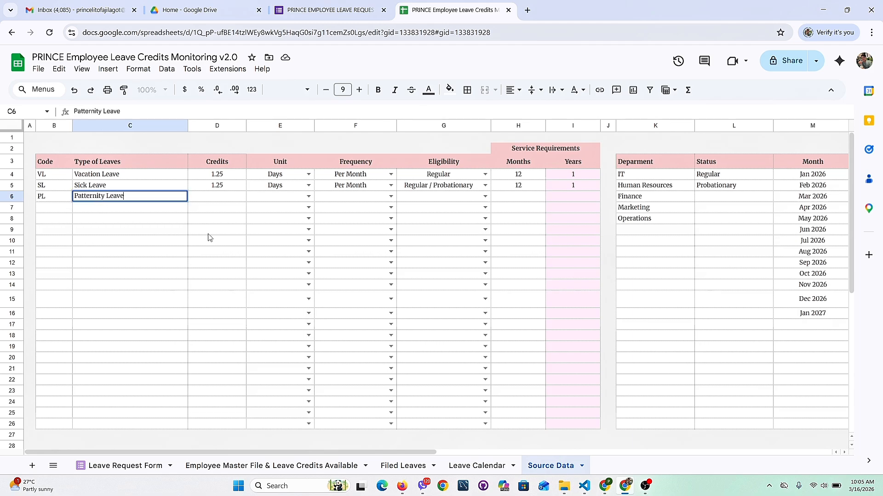
Step: Set the PL leave type to 5 credits in Days with a Per Year frequency
{"action": "left_click", "coordinate": [391, 197]}
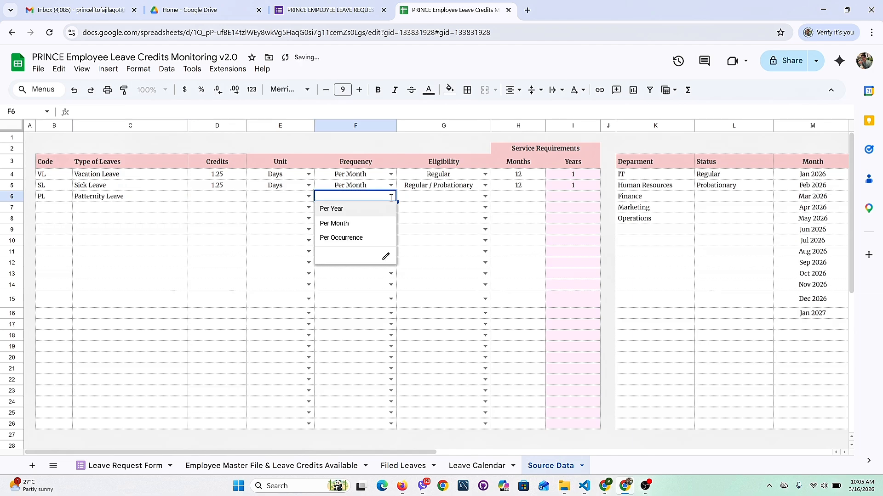
{"action": "left_click", "coordinate": [344, 212]}
{"action": "left_click", "coordinate": [214, 197]}
{"action": "type", "text": "5"}
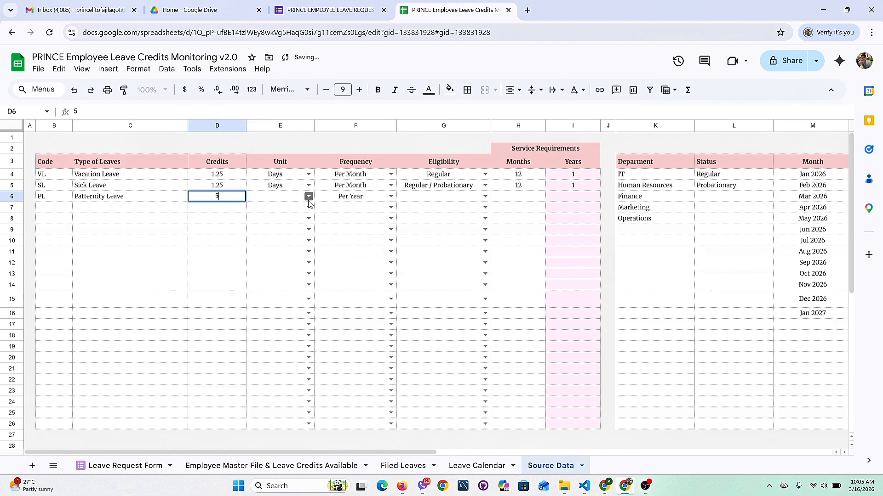
{"action": "left_click", "coordinate": [308, 197]}
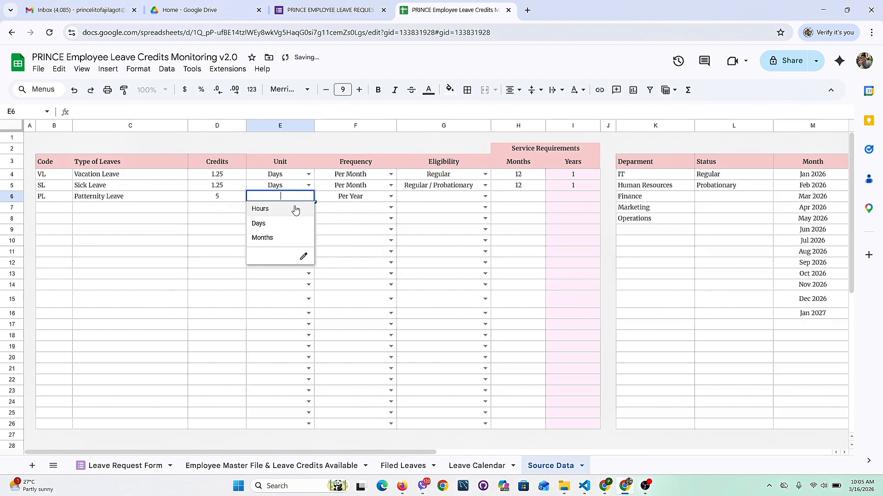
{"action": "left_click", "coordinate": [269, 225]}
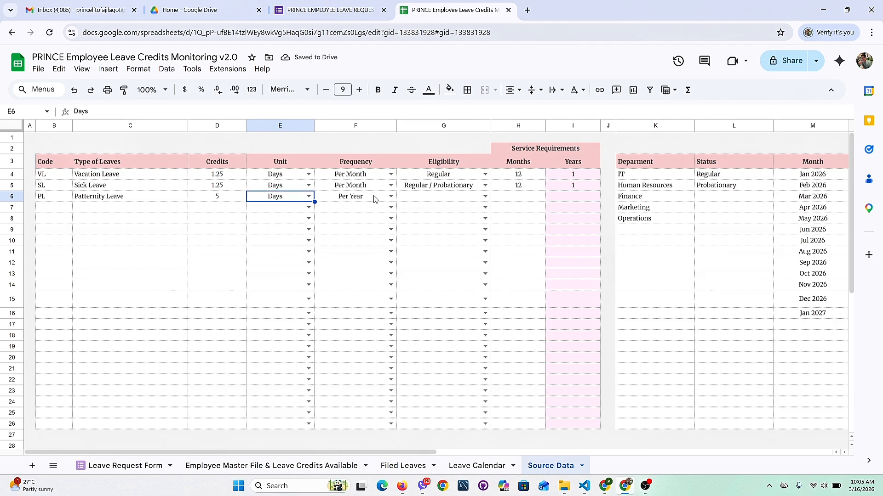
Step: Set the PL leave type's eligibility to Regular / Probationary and its service requirement to 0 months
{"action": "left_click", "coordinate": [485, 198]}
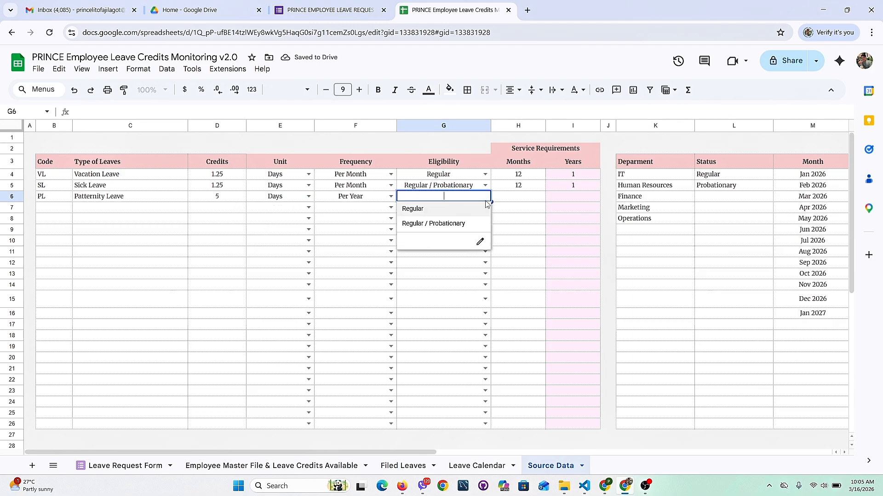
{"action": "left_click", "coordinate": [438, 225]}
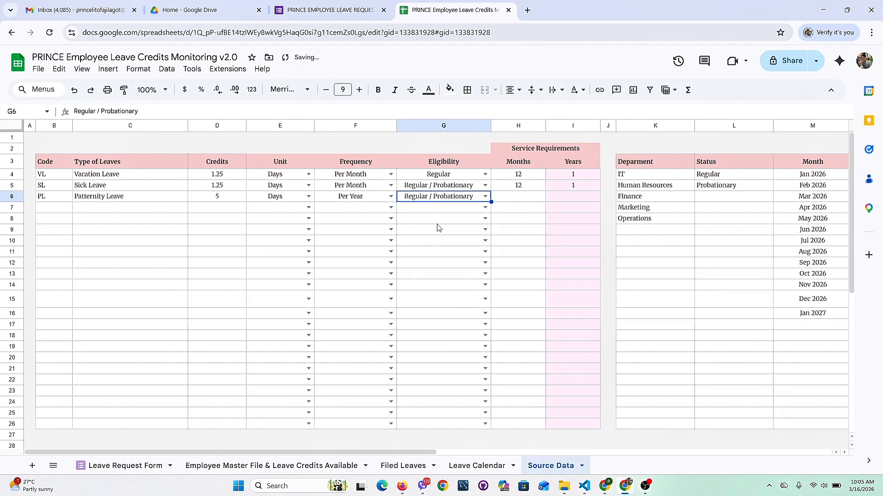
{"action": "left_click", "coordinate": [510, 201]}
{"action": "type", "text": "0"}
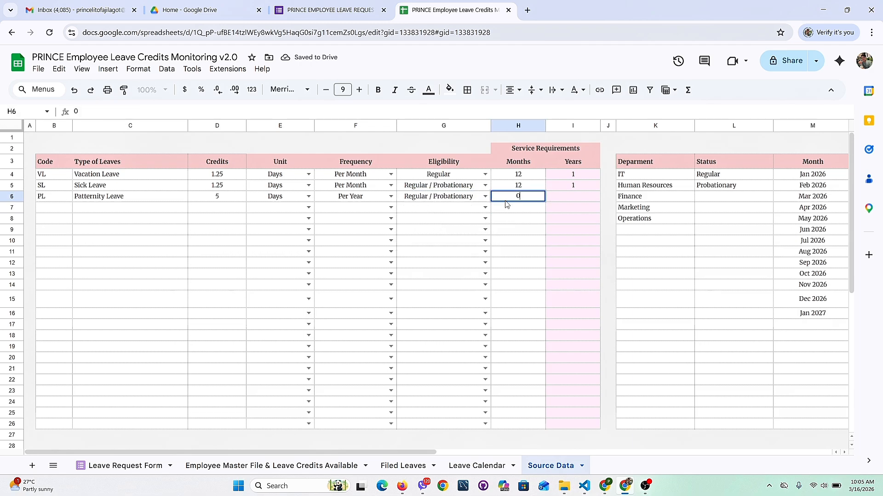
Step: Commit the 0-month service requirement for Patternity Leave and review the leave type settings
{"action": "left_click", "coordinate": [515, 240]}
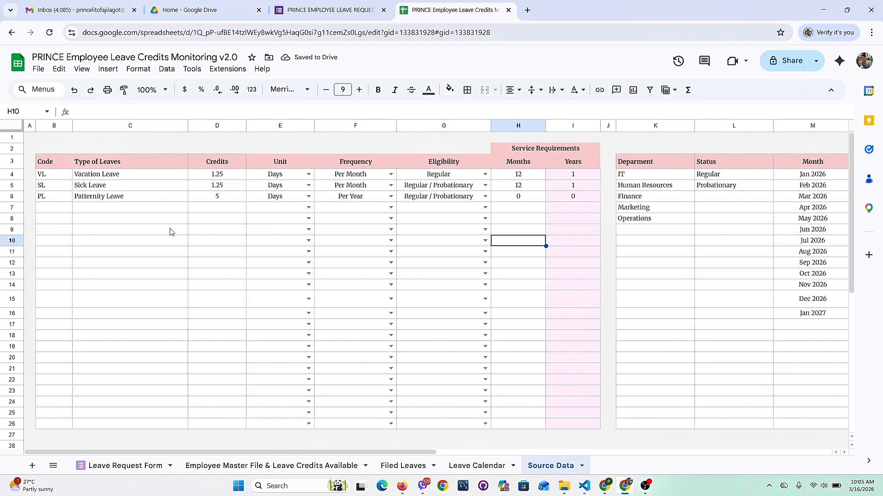
{"action": "left_click_drag", "start_coordinate": [58, 175], "coordinate": [525, 307]}
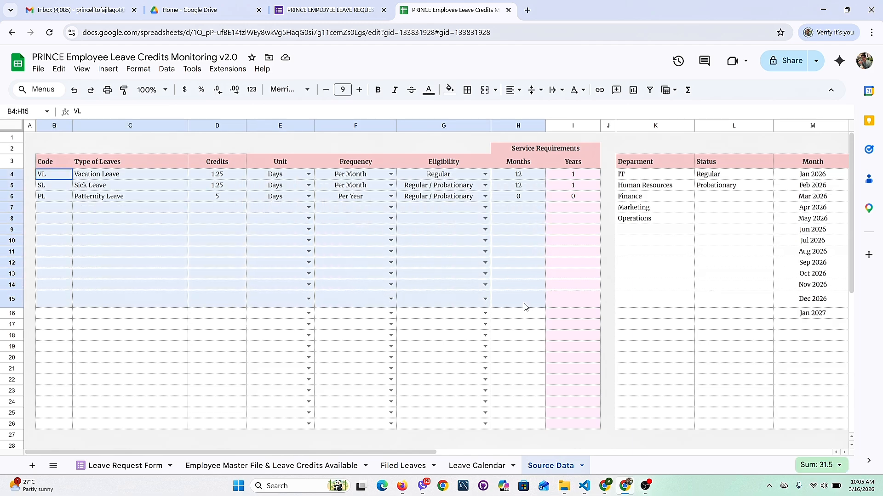
{"action": "scroll", "coordinate": [442, 273], "scroll_direction": "right", "scroll_amount": 3}
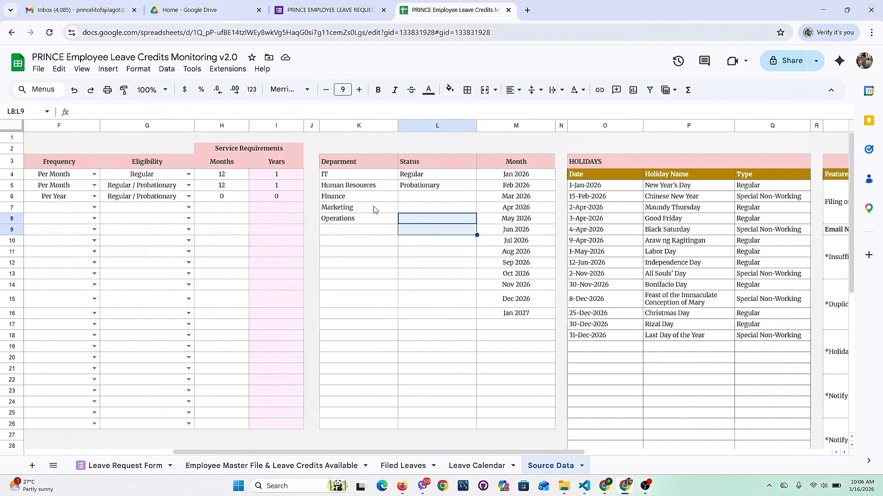
Step: Examine the department list in the Source Data sheet, including the empty rows for more departments
{"action": "left_click_drag", "start_coordinate": [355, 166], "coordinate": [368, 422]}
{"action": "left_click", "coordinate": [361, 241]}
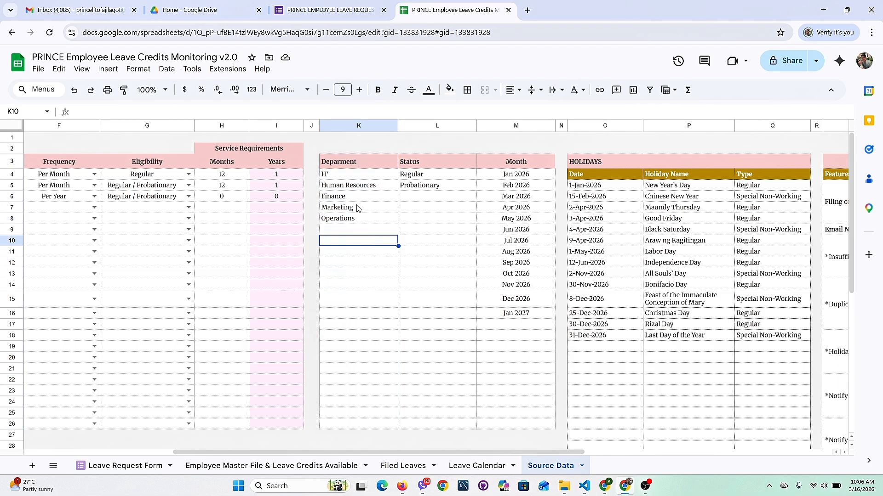
{"action": "left_click_drag", "start_coordinate": [347, 178], "coordinate": [353, 258]}
{"action": "left_click", "coordinate": [353, 231]}
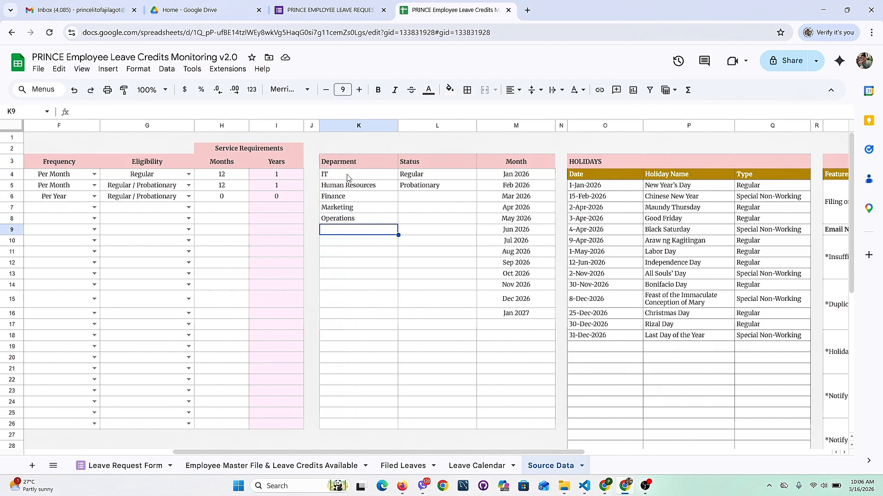
{"action": "left_click_drag", "start_coordinate": [349, 177], "coordinate": [351, 246]}
{"action": "left_click", "coordinate": [354, 208]}
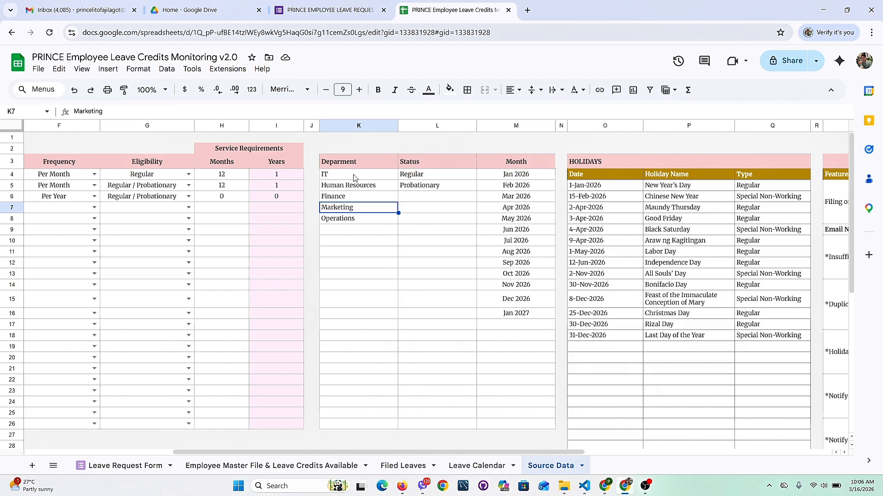
{"action": "left_click_drag", "start_coordinate": [354, 178], "coordinate": [355, 230]}
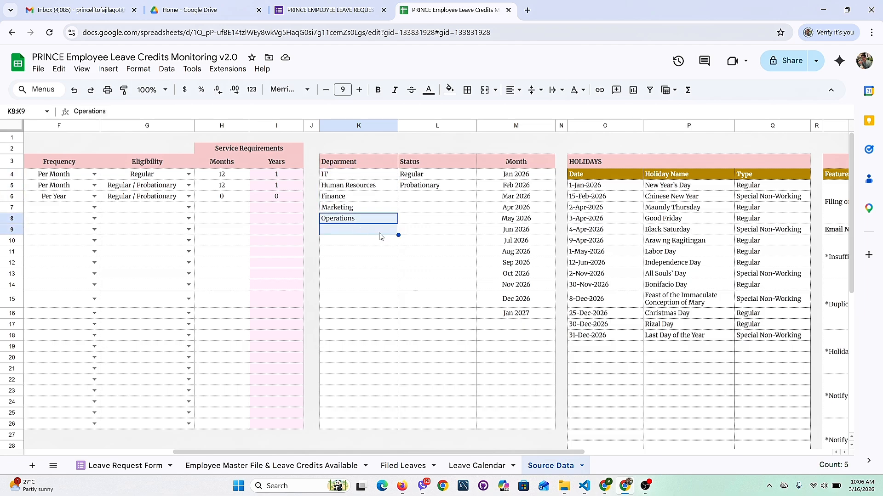
Step: Examine the employment status list beside the departments
{"action": "scroll", "coordinate": [344, 188], "scroll_direction": "right", "scroll_amount": 2}
{"action": "left_click_drag", "start_coordinate": [349, 178], "coordinate": [347, 235]}
{"action": "left_click", "coordinate": [358, 262]}
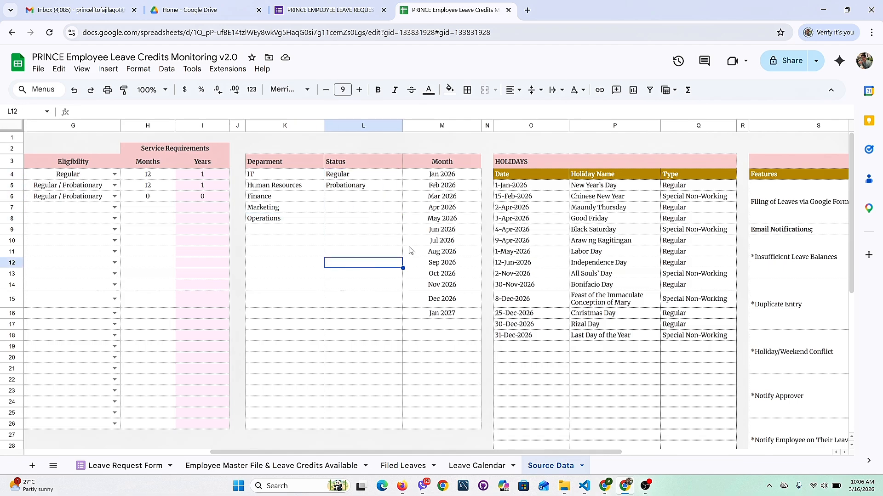
{"action": "scroll", "coordinate": [409, 248], "scroll_direction": "left", "scroll_amount": 2}
{"action": "left_click", "coordinate": [405, 177]}
{"action": "scroll", "coordinate": [508, 192], "scroll_direction": "right", "scroll_amount": 1}
{"action": "scroll", "coordinate": [497, 194], "scroll_direction": "right", "scroll_amount": 1}
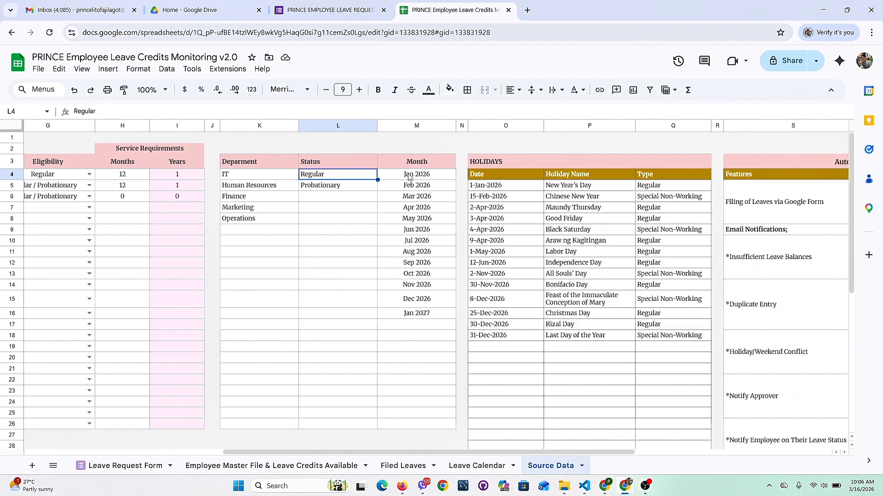
Step: Review the Month column from its first entry through the rows at its end
{"action": "left_click_drag", "start_coordinate": [409, 177], "coordinate": [413, 300]}
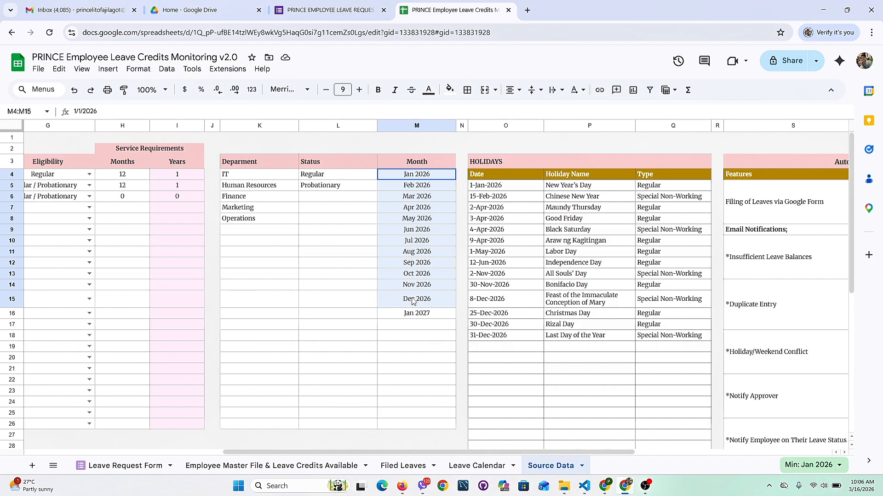
{"action": "scroll", "coordinate": [412, 301], "scroll_direction": "down", "scroll_amount": 3}
{"action": "left_click_drag", "start_coordinate": [411, 209], "coordinate": [408, 321]}
{"action": "scroll", "coordinate": [409, 320], "scroll_direction": "up", "scroll_amount": 3}
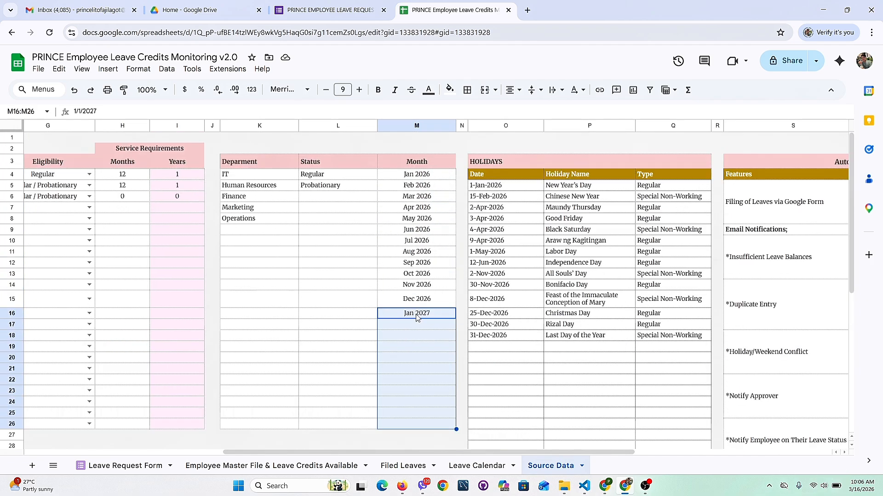
{"action": "scroll", "coordinate": [425, 387], "scroll_direction": "down", "scroll_amount": 3}
{"action": "left_click", "coordinate": [430, 299]}
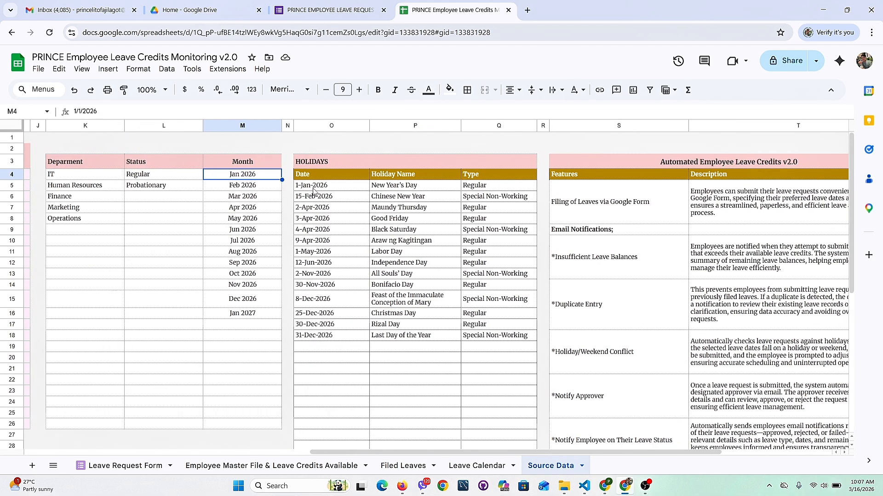
Step: Review the dates, names and types in the HOLIDAYS table and the blank rows beneath them
{"action": "left_click_drag", "start_coordinate": [313, 191], "coordinate": [496, 336]}
{"action": "left_click", "coordinate": [333, 361]}
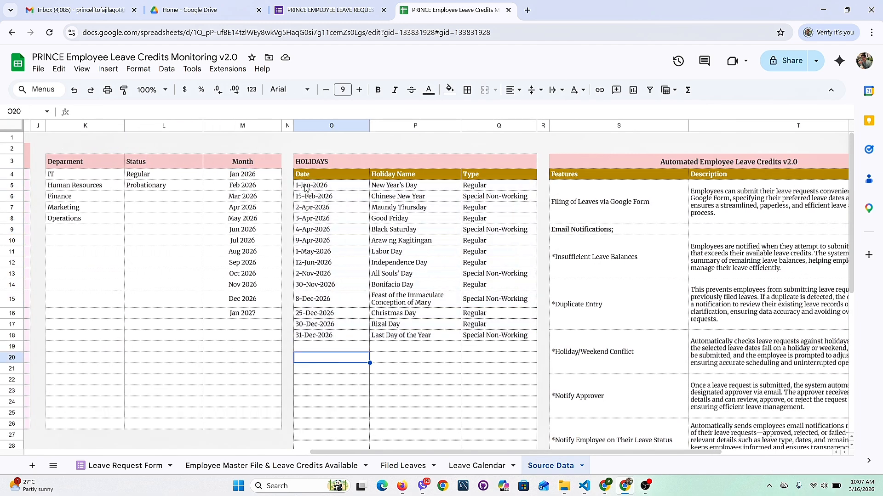
{"action": "left_click_drag", "start_coordinate": [305, 187], "coordinate": [502, 342]}
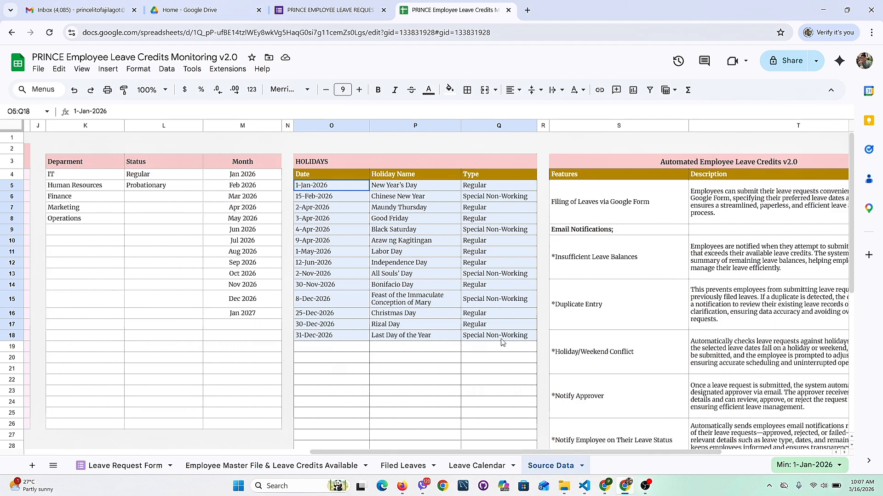
{"action": "scroll", "coordinate": [459, 336], "scroll_direction": "left", "scroll_amount": 1}
{"action": "scroll", "coordinate": [363, 322], "scroll_direction": "down", "scroll_amount": 2}
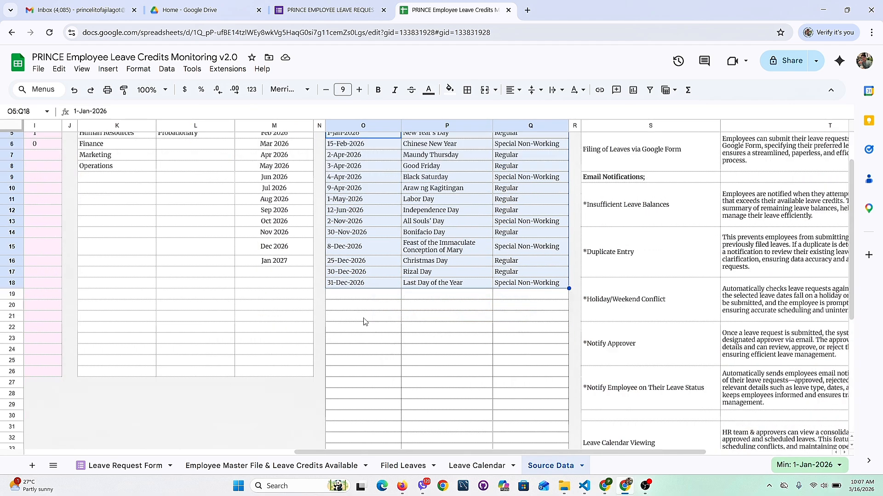
{"action": "left_click", "coordinate": [362, 320]}
{"action": "left_click_drag", "start_coordinate": [347, 295], "coordinate": [518, 340]}
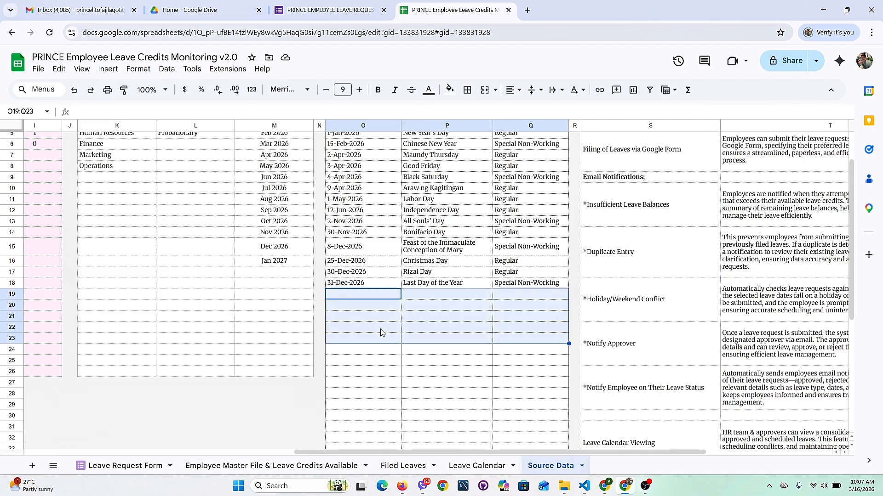
Step: View the Automated Employee Leave Credits feature descriptions, then return to the leave types table
{"action": "scroll", "coordinate": [422, 247], "scroll_direction": "up", "scroll_amount": 1}
{"action": "scroll", "coordinate": [422, 247], "scroll_direction": "right", "scroll_amount": 1}
{"action": "scroll", "coordinate": [481, 271], "scroll_direction": "right", "scroll_amount": 2}
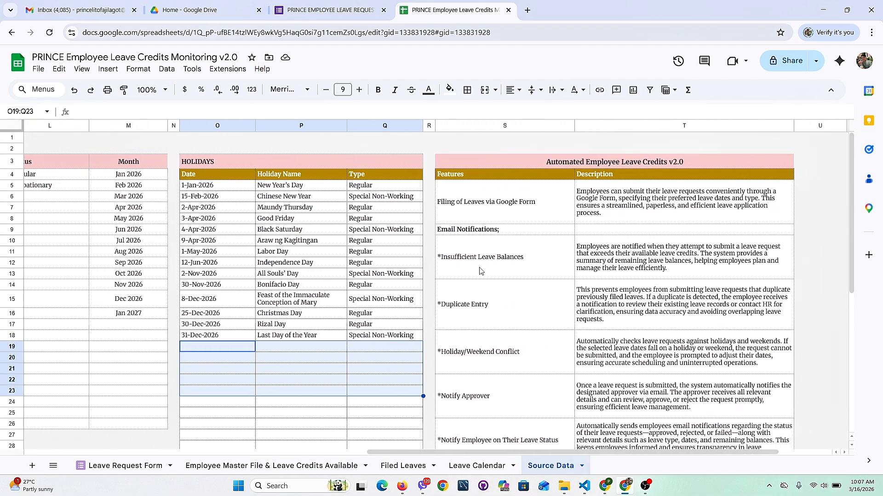
{"action": "scroll", "coordinate": [320, 246], "scroll_direction": "left", "scroll_amount": 4}
{"action": "scroll", "coordinate": [320, 246], "scroll_direction": "left", "scroll_amount": 5}
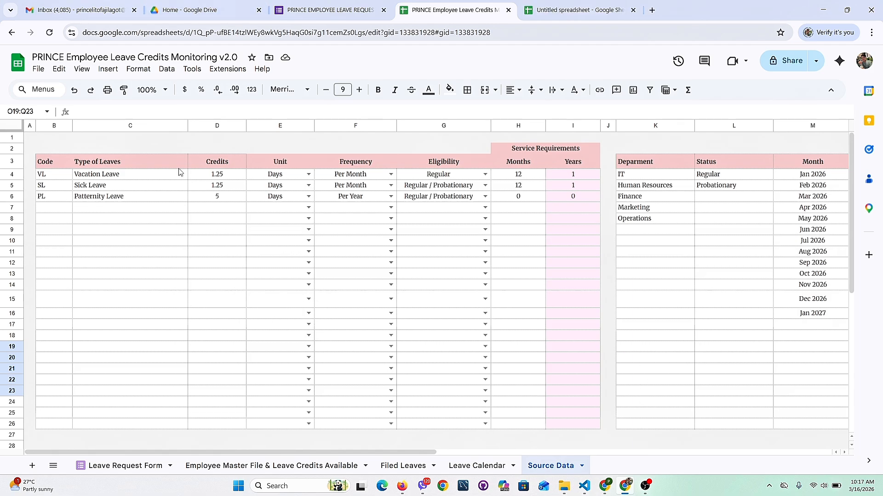
Step: Review the leave type names together with their credits, unit, frequency, eligibility and service requirement settings
{"action": "left_click_drag", "start_coordinate": [99, 176], "coordinate": [102, 245]}
{"action": "left_click_drag", "start_coordinate": [217, 175], "coordinate": [504, 293]}
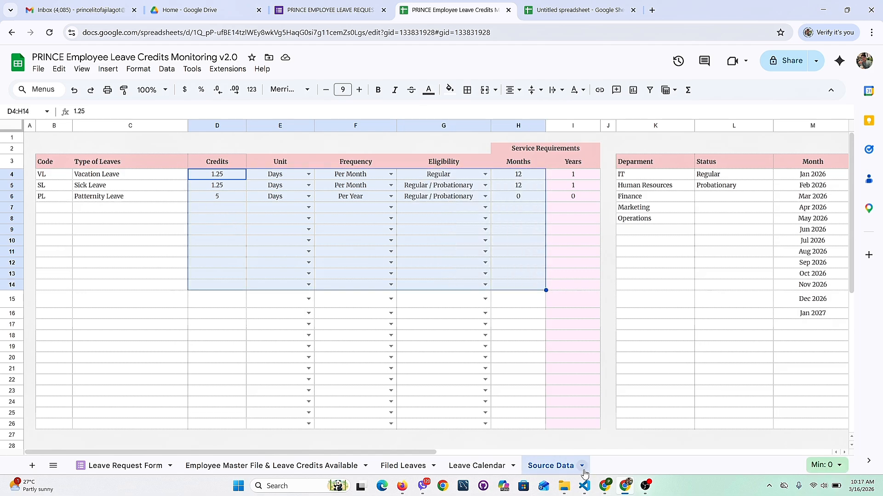
{"action": "left_click", "coordinate": [134, 328]}
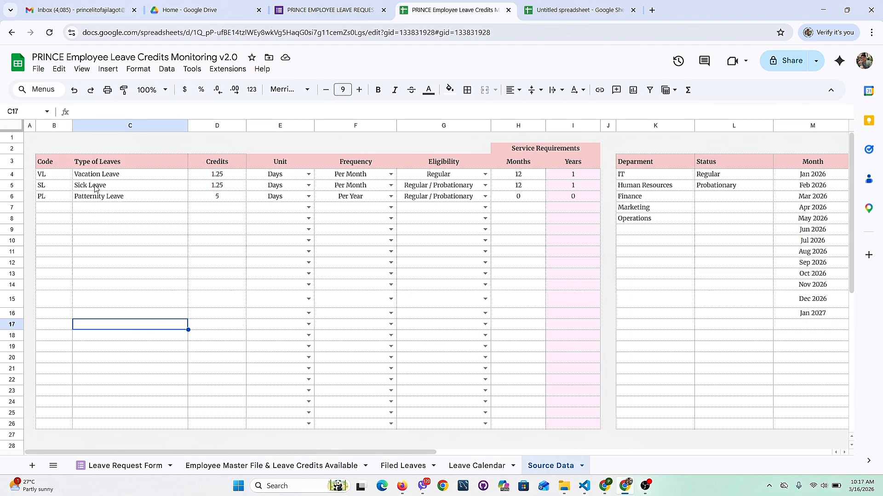
{"action": "left_click_drag", "start_coordinate": [90, 178], "coordinate": [132, 254]}
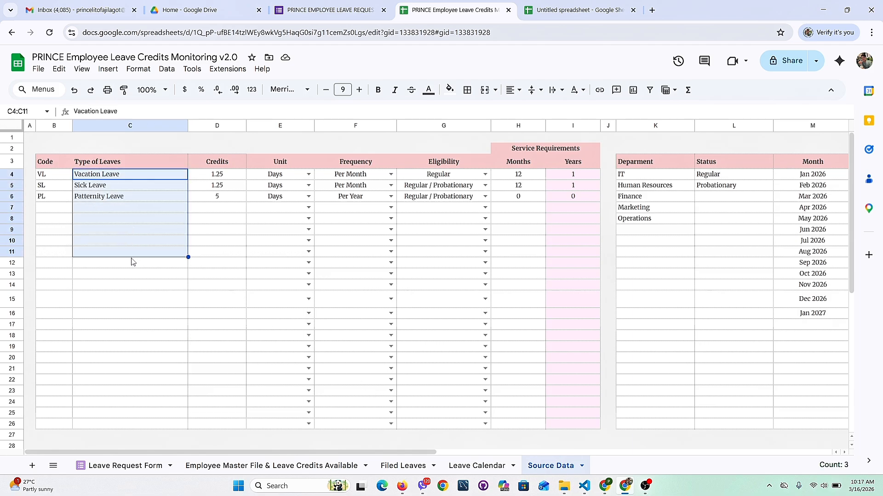
{"action": "left_click_drag", "start_coordinate": [216, 180], "coordinate": [518, 212]}
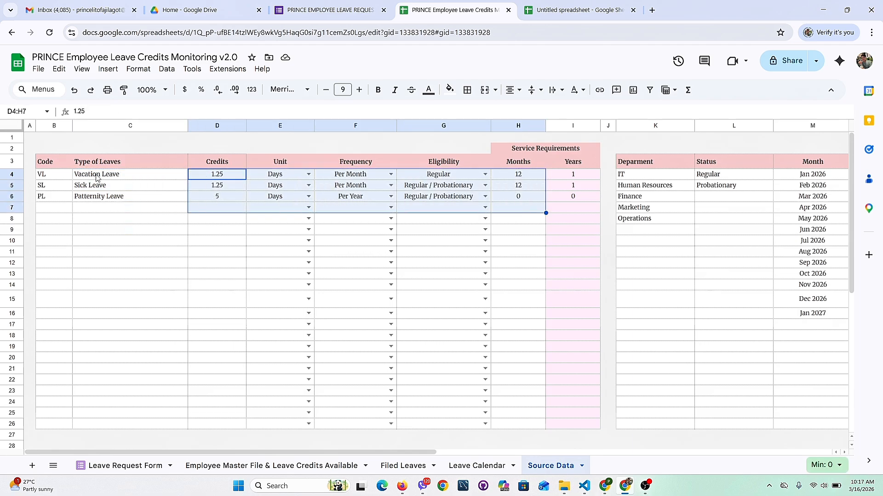
{"action": "left_click", "coordinate": [133, 272]}
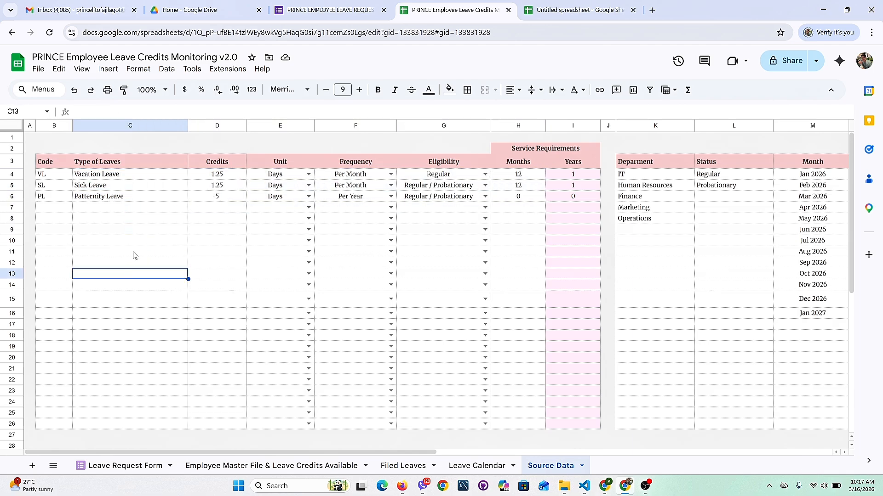
Step: Examine the leave type headers for remaining and allowed/earned credits in the Employee Master File & Leave Credits Available sheet
{"action": "left_click", "coordinate": [237, 467]}
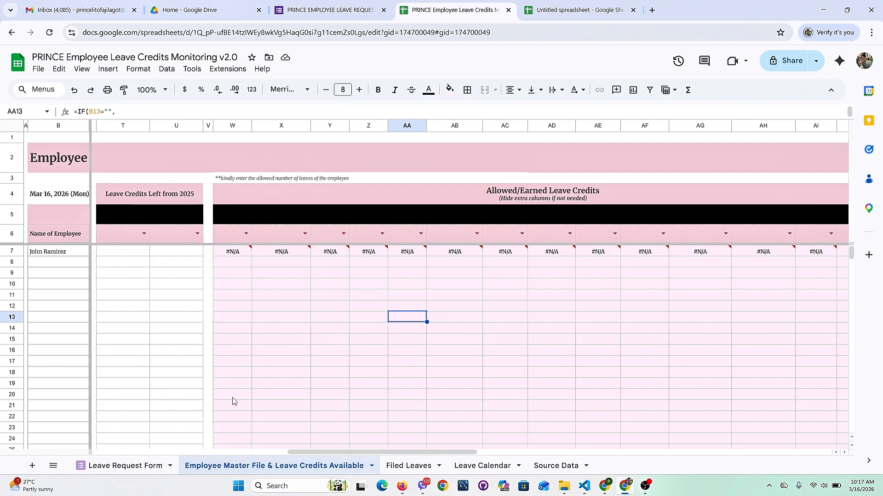
{"action": "scroll", "coordinate": [221, 348], "scroll_direction": "left", "scroll_amount": 1}
{"action": "scroll", "coordinate": [222, 348], "scroll_direction": "right", "scroll_amount": 1}
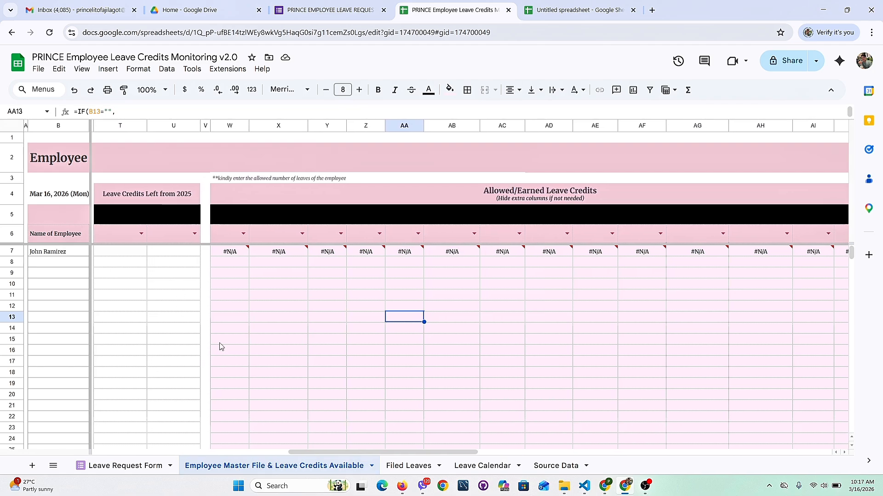
{"action": "scroll", "coordinate": [221, 347], "scroll_direction": "left", "scroll_amount": 1}
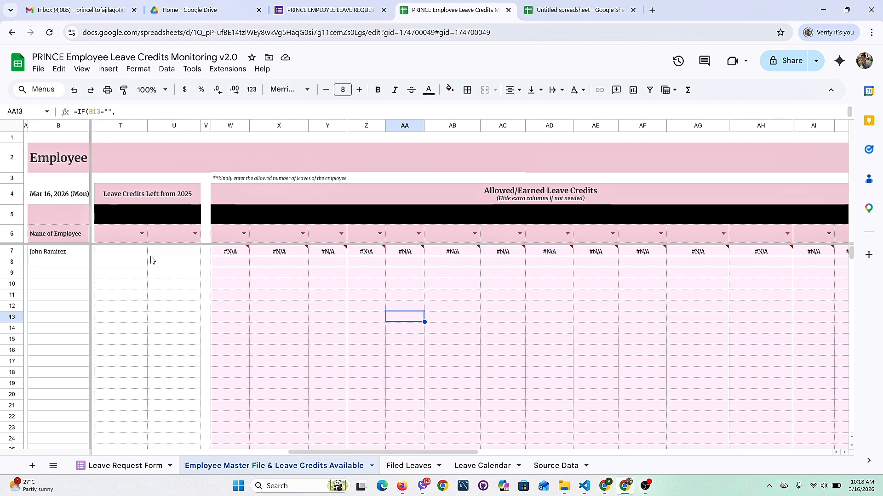
{"action": "left_click_drag", "start_coordinate": [114, 202], "coordinate": [427, 241]}
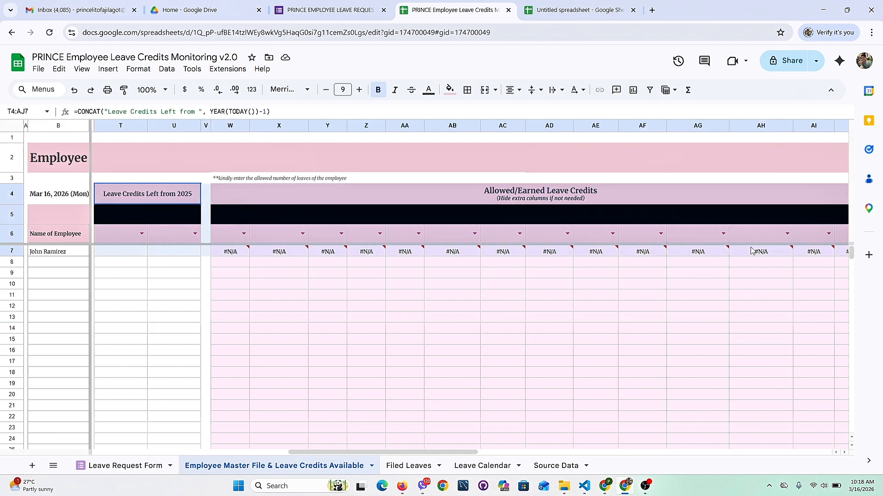
{"action": "left_click", "coordinate": [343, 328]}
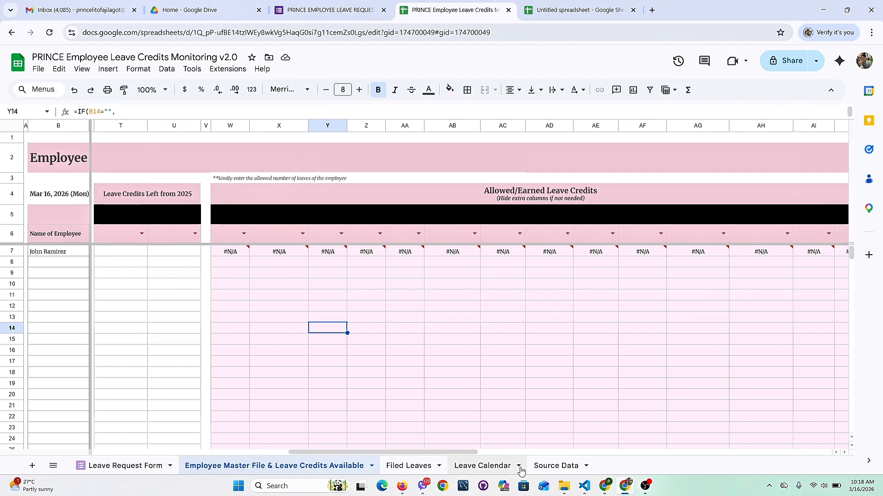
Step: Check the source leave types, then set the Leave Credits Left from 2025 headers to Vacation Leave and Sick Leave
{"action": "left_click", "coordinate": [555, 466]}
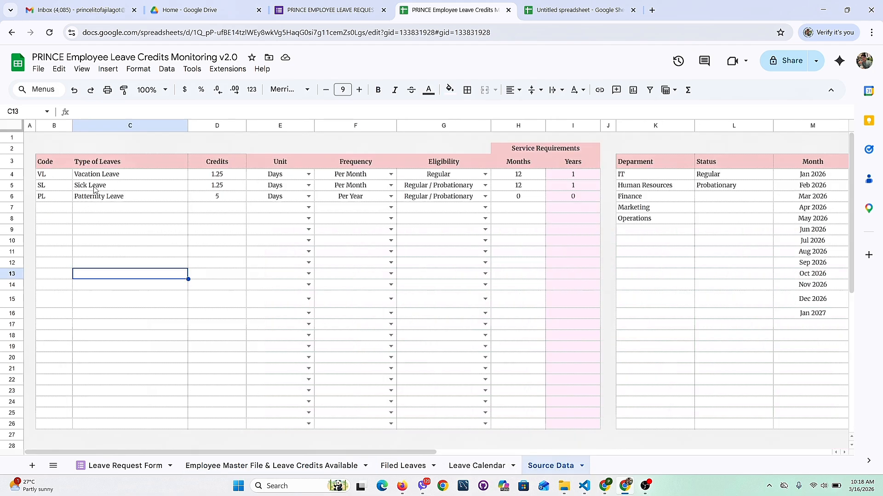
{"action": "left_click_drag", "start_coordinate": [97, 174], "coordinate": [102, 253]}
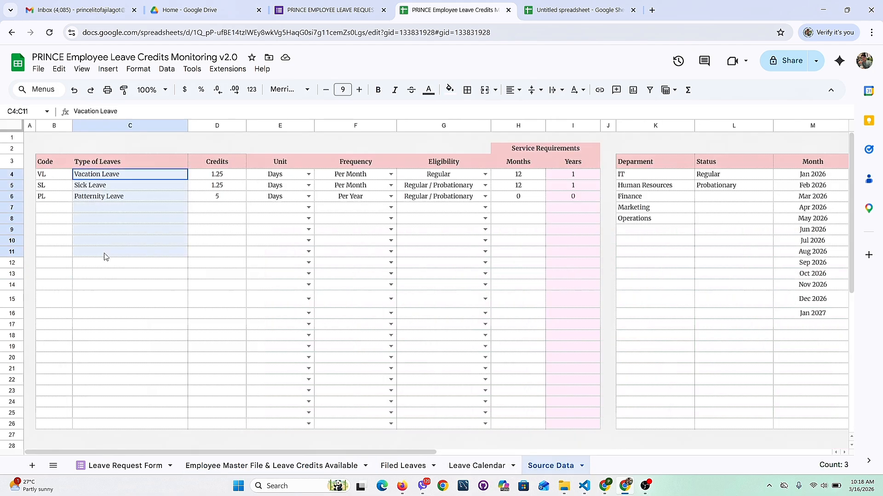
{"action": "left_click", "coordinate": [244, 466]}
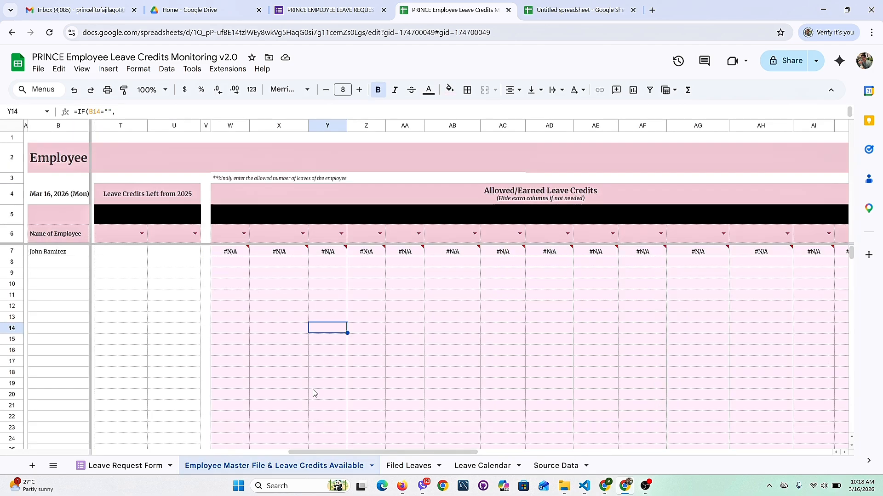
{"action": "left_click", "coordinate": [142, 235]}
{"action": "left_click", "coordinate": [132, 253]}
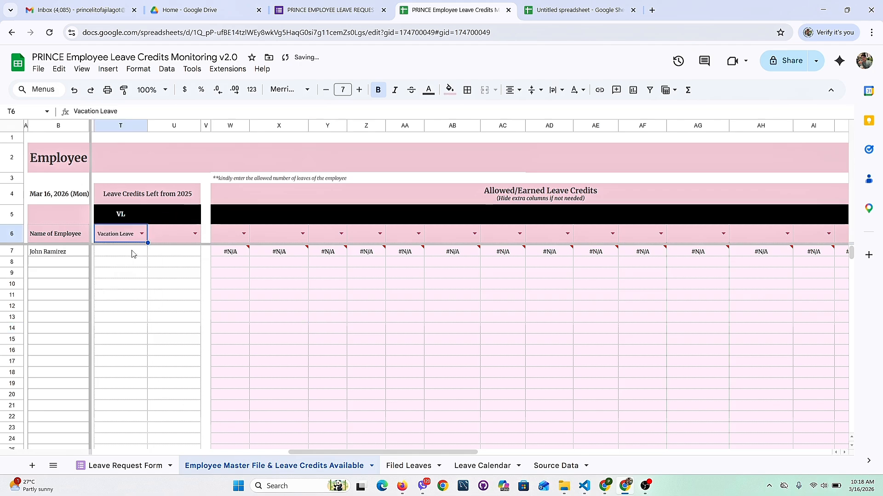
{"action": "left_click", "coordinate": [194, 234]}
{"action": "left_click", "coordinate": [171, 262]}
{"action": "left_click", "coordinate": [170, 276]}
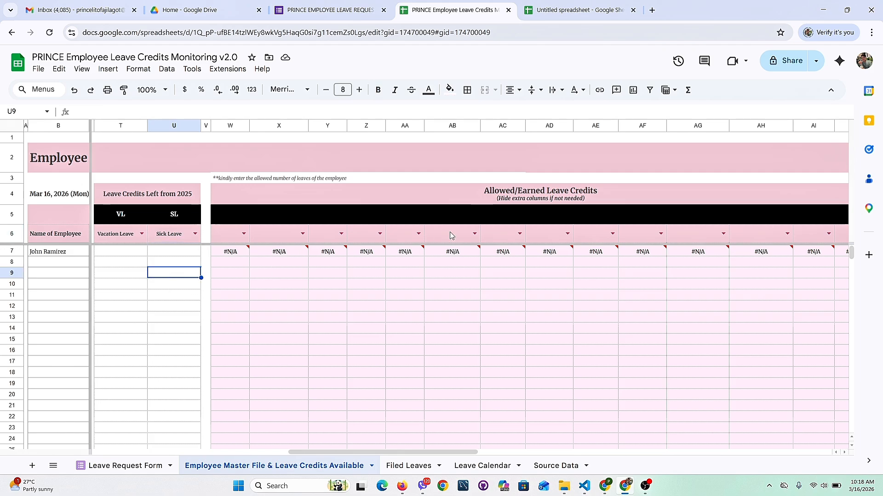
Step: Check the source leave types, then set the first three Allowed/Earned Leave Credits headers to Vacation Leave, Sick Leave and Patternity Leave
{"action": "left_click", "coordinate": [556, 466]}
{"action": "left_click", "coordinate": [130, 231]}
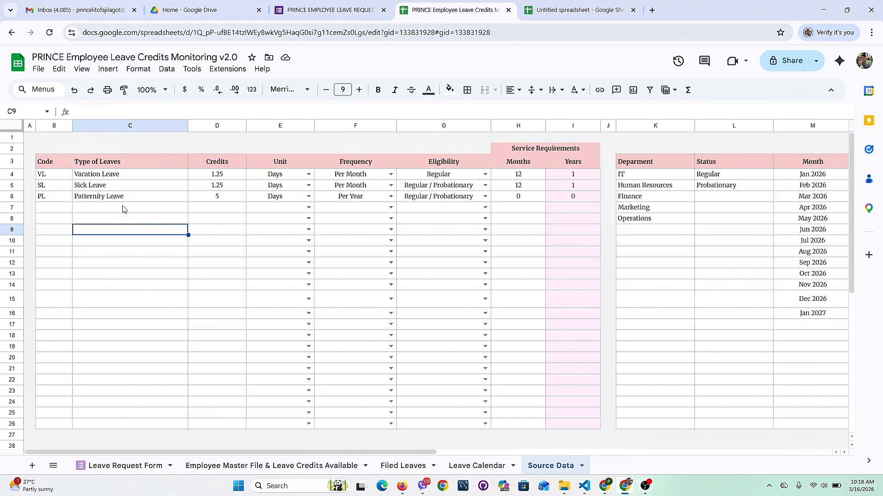
{"action": "left_click_drag", "start_coordinate": [114, 177], "coordinate": [115, 197]}
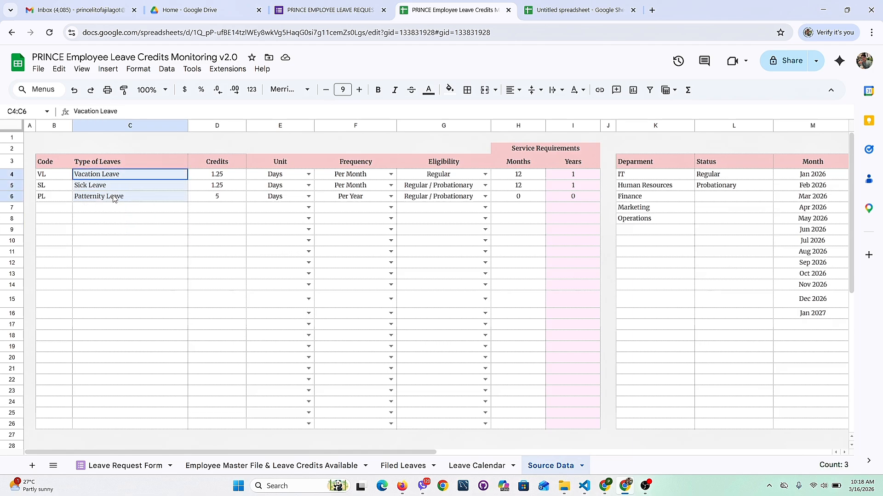
{"action": "left_click", "coordinate": [321, 465]}
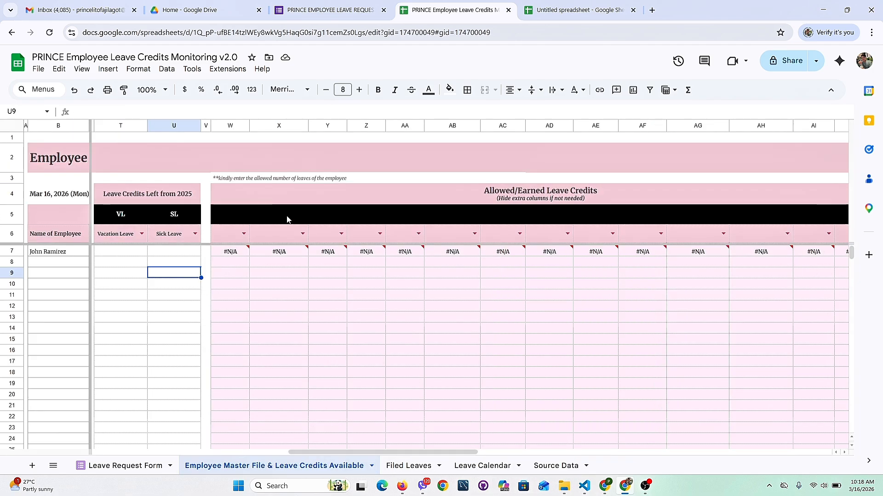
{"action": "scroll", "coordinate": [286, 219], "scroll_direction": "right", "scroll_amount": 2}
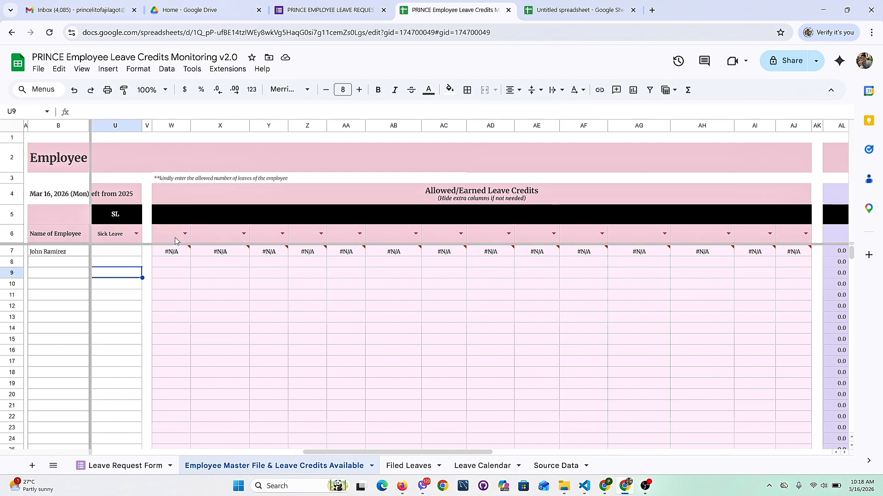
{"action": "scroll", "coordinate": [184, 237], "scroll_direction": "left", "scroll_amount": 2}
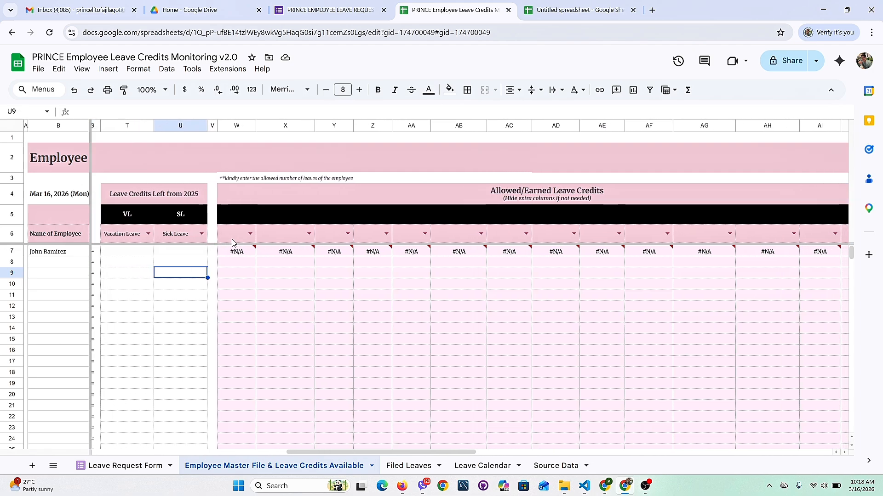
{"action": "left_click", "coordinate": [248, 233]}
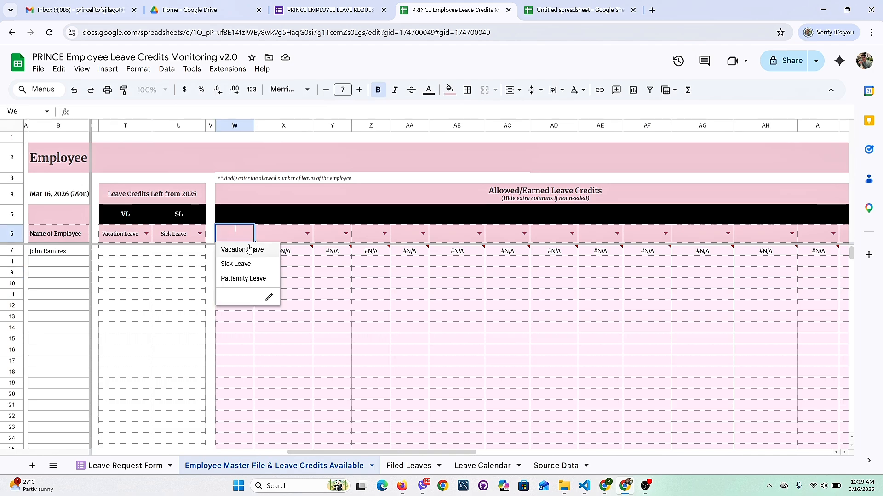
{"action": "left_click", "coordinate": [247, 253]}
{"action": "left_click", "coordinate": [307, 233]}
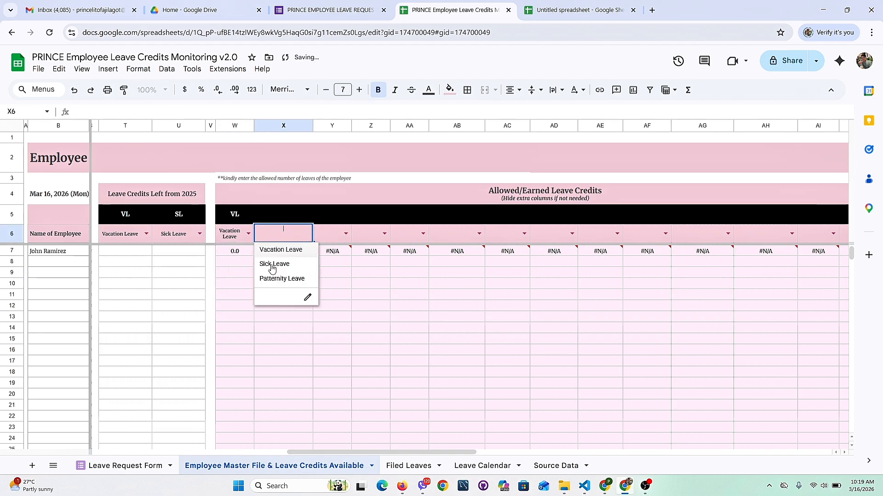
{"action": "left_click", "coordinate": [274, 264]}
{"action": "left_click", "coordinate": [345, 234]}
{"action": "left_click", "coordinate": [332, 278]}
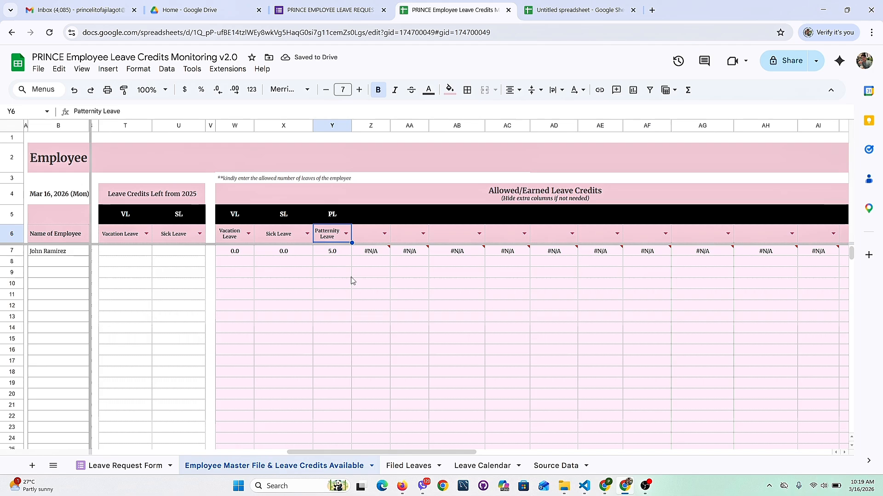
Step: Hide the unused Allowed/Earned Leave Credits columns Z through AJ
{"action": "scroll", "coordinate": [352, 280], "scroll_direction": "right", "scroll_amount": 3}
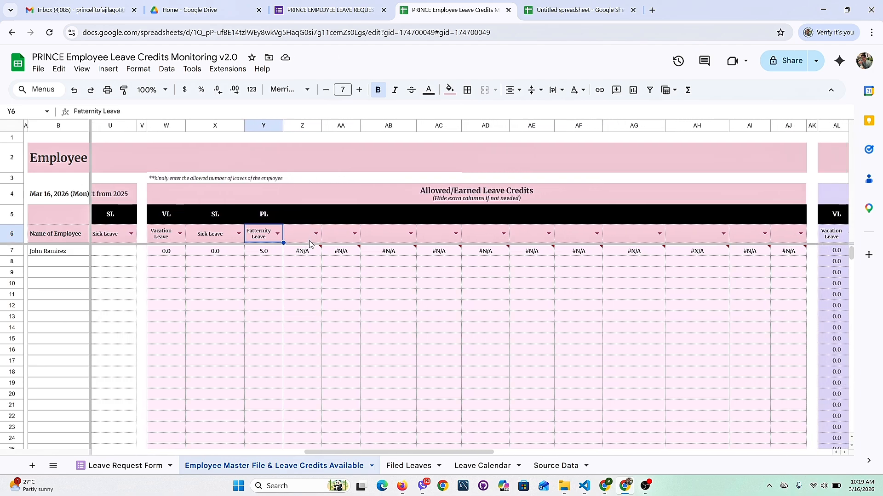
{"action": "left_click_drag", "start_coordinate": [302, 127], "coordinate": [780, 155]}
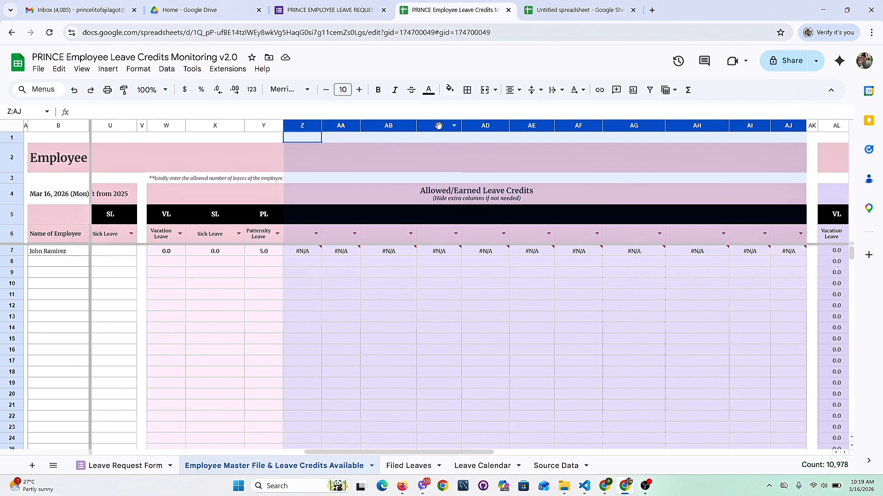
{"action": "right_click", "coordinate": [443, 149]}
{"action": "left_click", "coordinate": [493, 242]}
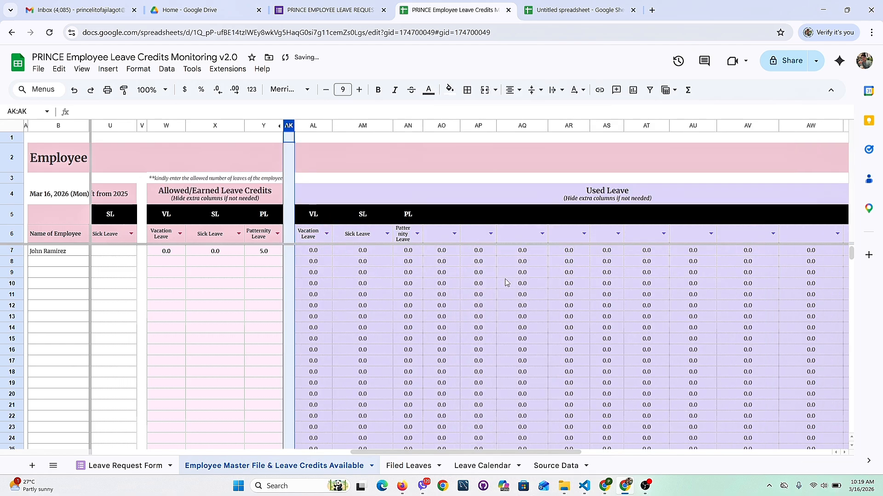
{"action": "left_click", "coordinate": [357, 298]}
Step: Check the assigned Allowed/Earned leave type headers, then hide the unused Used Leave columns AO through AY
{"action": "scroll", "coordinate": [201, 246], "scroll_direction": "left", "scroll_amount": 3}
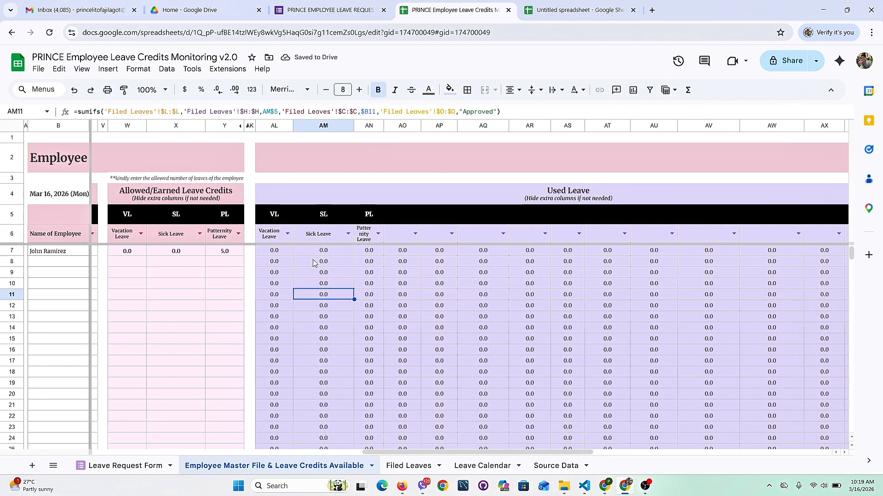
{"action": "left_click_drag", "start_coordinate": [240, 234], "coordinate": [339, 235]}
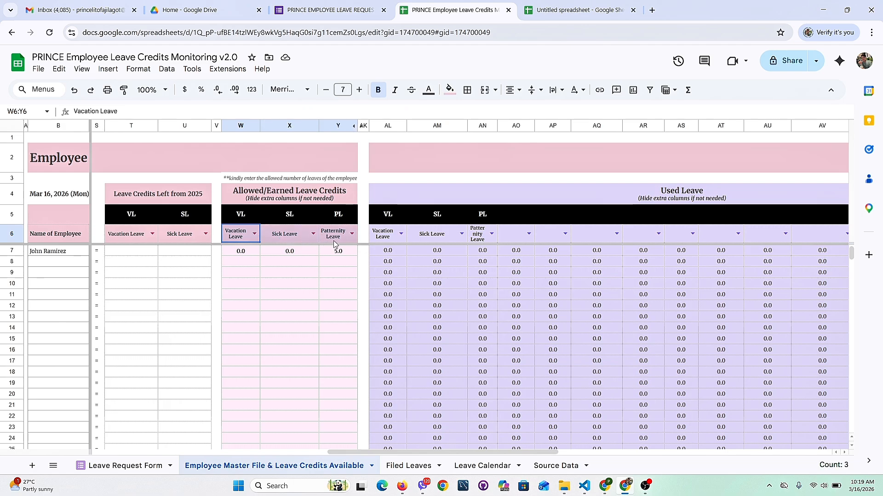
{"action": "scroll", "coordinate": [339, 234], "scroll_direction": "right", "scroll_amount": 2}
{"action": "scroll", "coordinate": [337, 242], "scroll_direction": "right", "scroll_amount": 1}
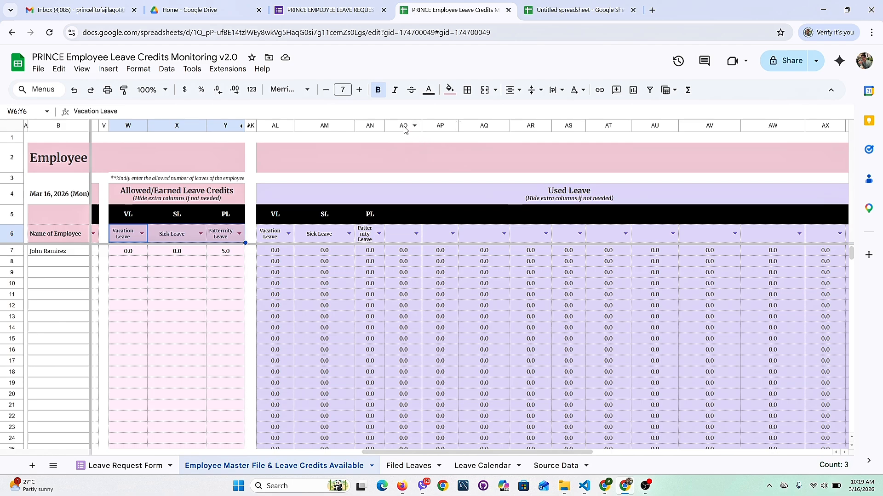
{"action": "left_click_drag", "start_coordinate": [405, 126], "coordinate": [775, 140]}
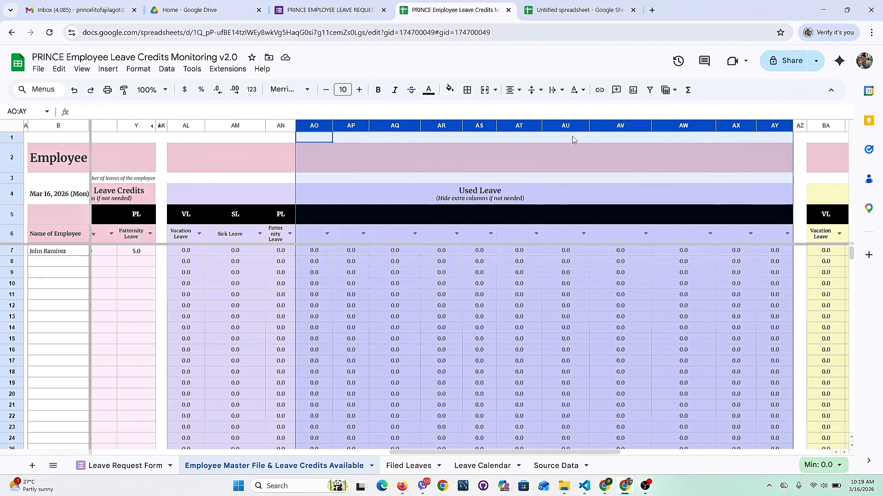
{"action": "right_click", "coordinate": [561, 128]}
{"action": "left_click", "coordinate": [602, 242]}
Step: Hide the unused Leave Balances columns BD through BN
{"action": "scroll", "coordinate": [381, 153], "scroll_direction": "right", "scroll_amount": 3}
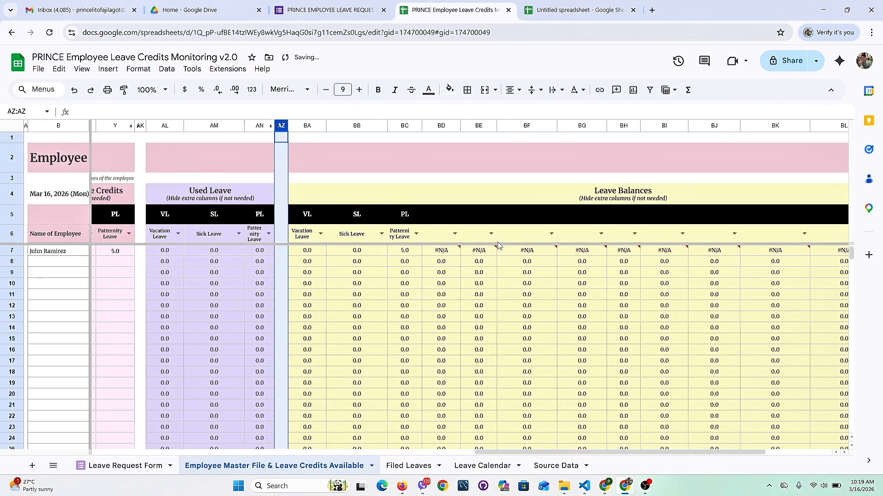
{"action": "left_click_drag", "start_coordinate": [365, 126], "coordinate": [763, 141]}
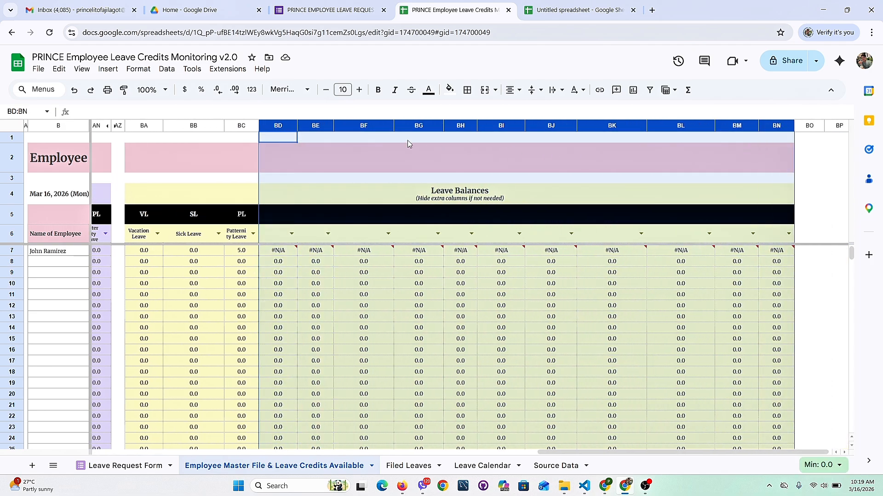
{"action": "right_click", "coordinate": [412, 127]}
{"action": "left_click", "coordinate": [460, 243]}
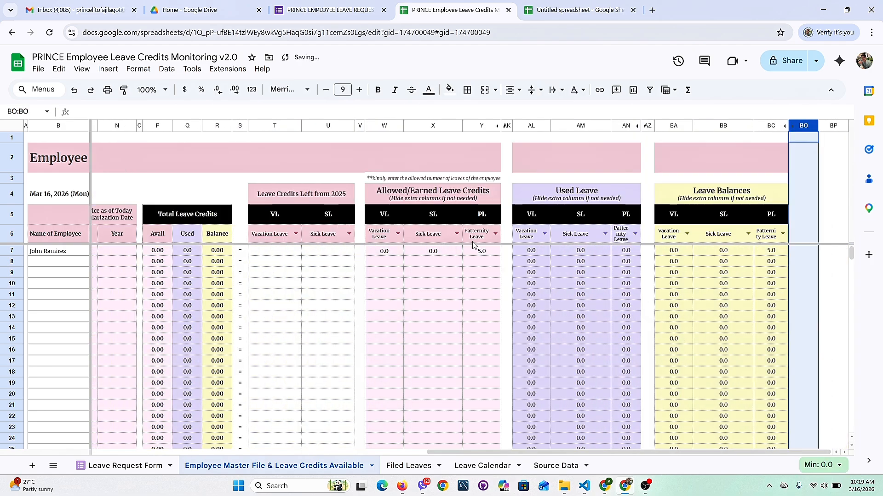
Step: Compare the leave types in Source Data with the leave type headers across the credits left, allowed, used and balance sections
{"action": "left_click", "coordinate": [556, 466]}
{"action": "left_click_drag", "start_coordinate": [115, 175], "coordinate": [112, 212]}
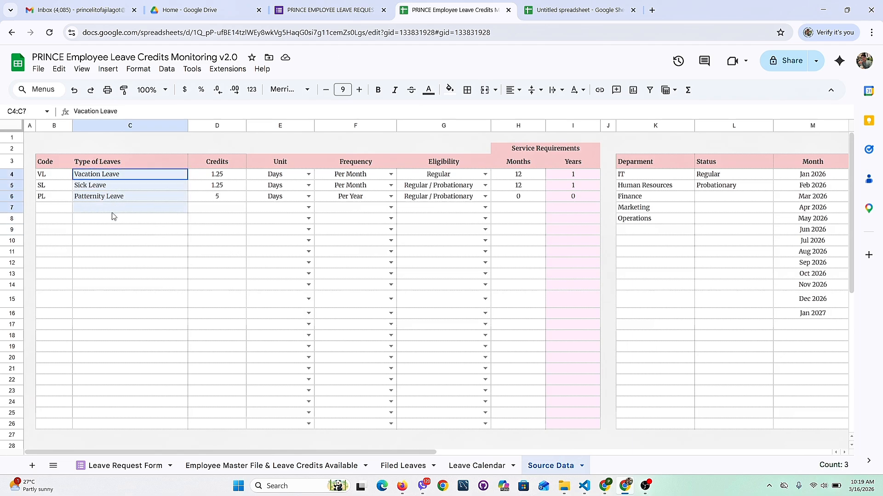
{"action": "left_click", "coordinate": [338, 466]}
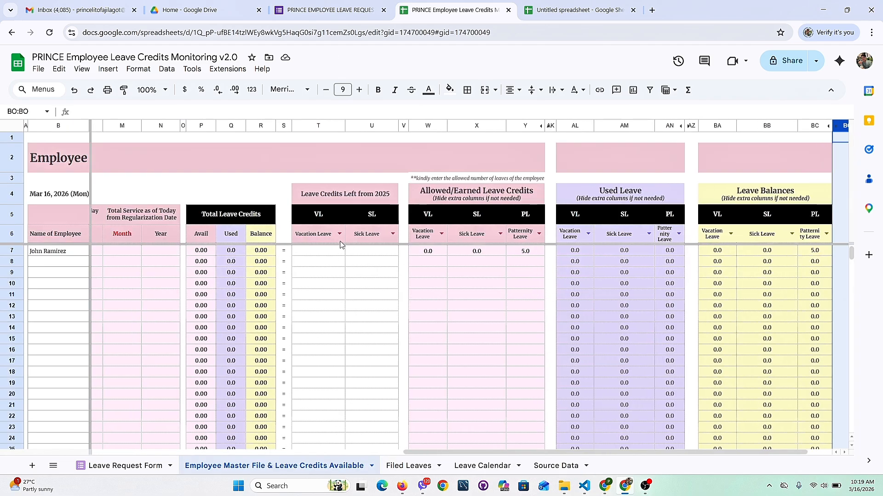
{"action": "scroll", "coordinate": [562, 251], "scroll_direction": "right", "scroll_amount": 1}
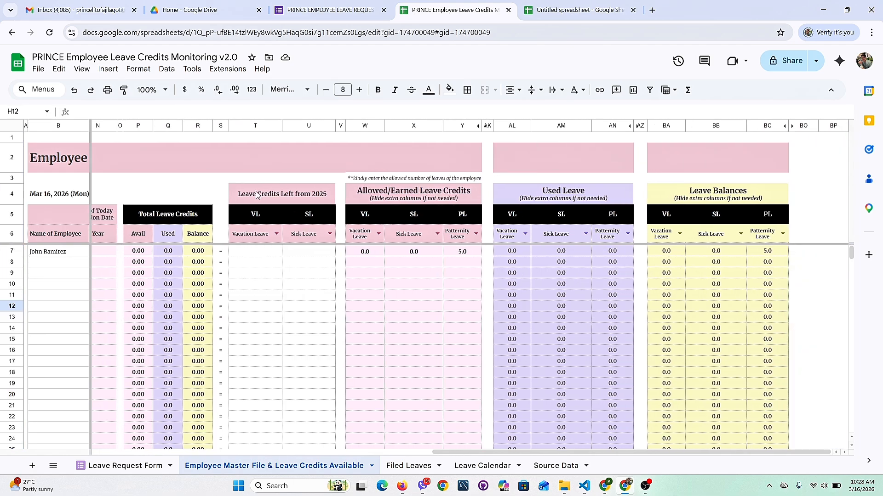
{"action": "left_click_drag", "start_coordinate": [256, 194], "coordinate": [729, 303]}
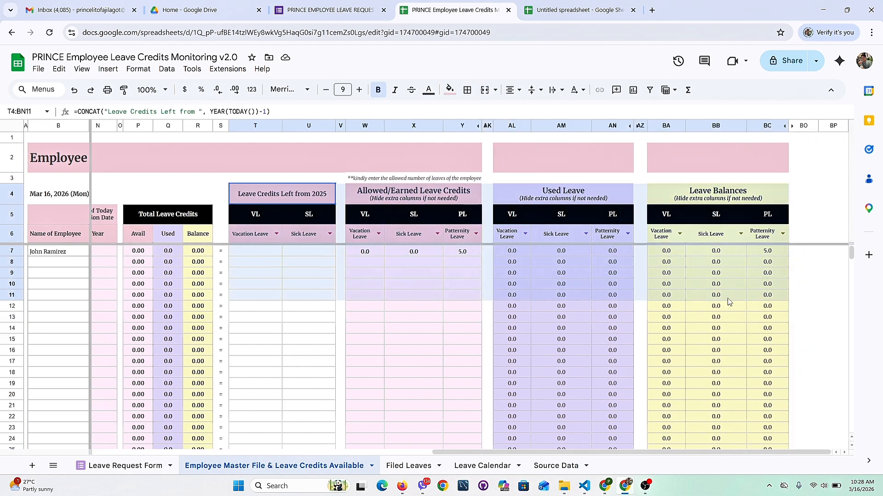
{"action": "left_click", "coordinate": [289, 289]}
{"action": "left_click_drag", "start_coordinate": [256, 234], "coordinate": [737, 242]}
Step: Review the employee detail columns and the automatically calculated service, allowed, used and balance columns of the master file
{"action": "scroll", "coordinate": [286, 305], "scroll_direction": "left", "scroll_amount": 10}
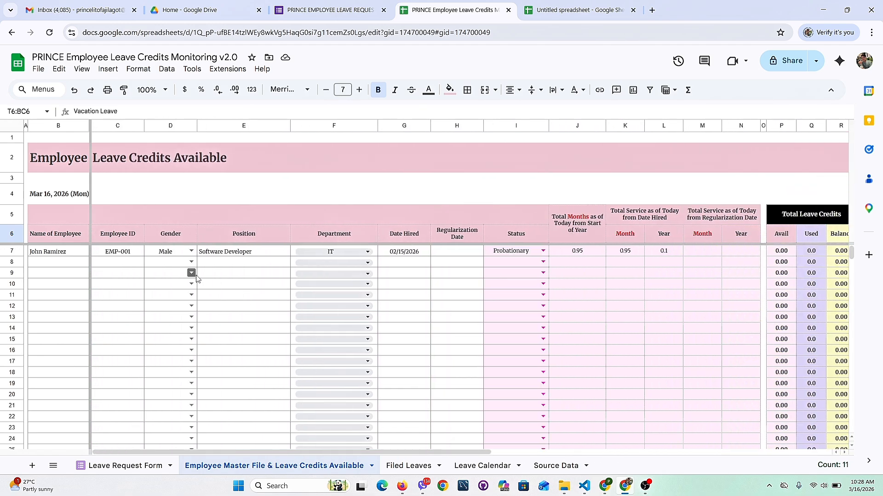
{"action": "left_click_drag", "start_coordinate": [58, 254], "coordinate": [400, 389]}
{"action": "left_click", "coordinate": [51, 282]}
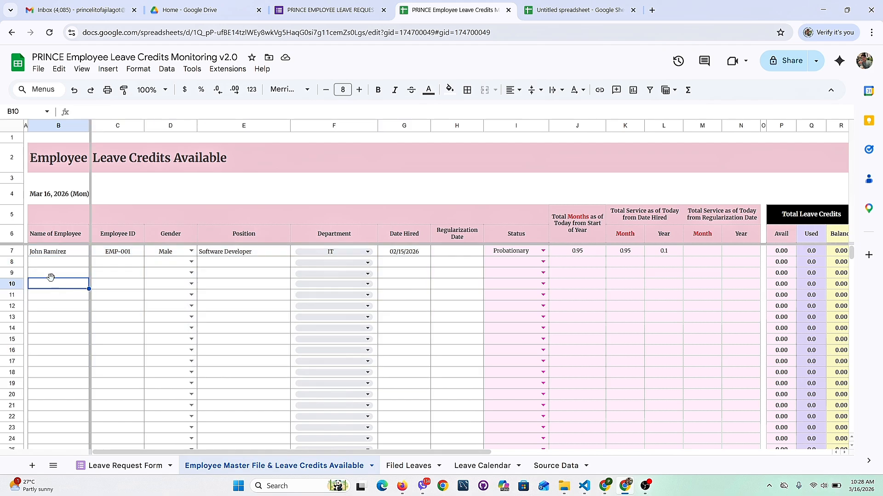
{"action": "left_click_drag", "start_coordinate": [55, 236], "coordinate": [448, 299]}
{"action": "left_click", "coordinate": [428, 317]}
{"action": "scroll", "coordinate": [427, 308], "scroll_direction": "right", "scroll_amount": 5}
{"action": "left_click_drag", "start_coordinate": [288, 251], "coordinate": [508, 366]}
{"action": "scroll", "coordinate": [508, 367], "scroll_direction": "right", "scroll_amount": 8}
{"action": "left_click_drag", "start_coordinate": [414, 253], "coordinate": [795, 377]}
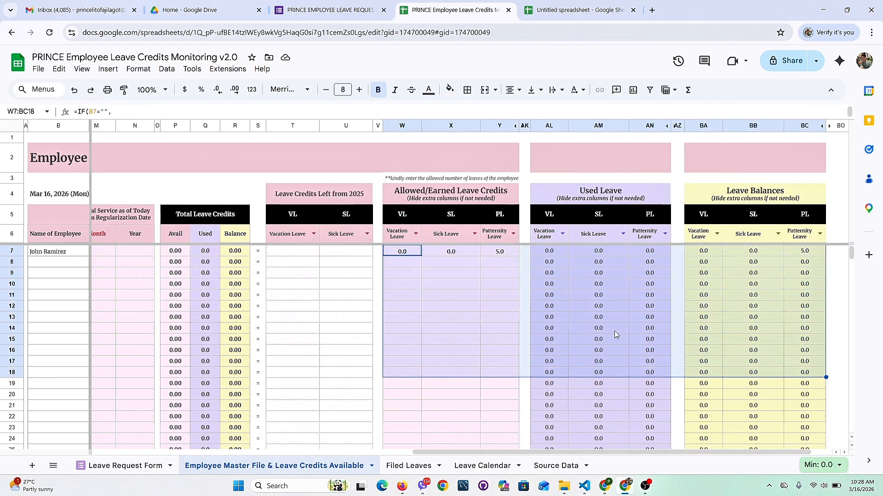
Step: Highlight the blank Vacation Leave and Sick Leave entry cells T7:U18 under Leave Credits Left from 2025
{"action": "scroll", "coordinate": [386, 258], "scroll_direction": "left", "scroll_amount": 3}
{"action": "left_click", "coordinate": [378, 251]}
{"action": "key", "text": "shift+Right"}
{"action": "key", "text": "shift+Down"}
{"action": "key", "text": "shift+Down"}
{"action": "key", "text": "shift+Down"}
{"action": "key", "text": "shift+Down"}
{"action": "key", "text": "shift+Down"}
{"action": "key", "text": "shift+Down"}
{"action": "key", "text": "shift+Down"}
{"action": "key", "text": "shift+Down"}
{"action": "key", "text": "shift+Down"}
{"action": "key", "text": "shift+Down"}
{"action": "key", "text": "shift+Down"}
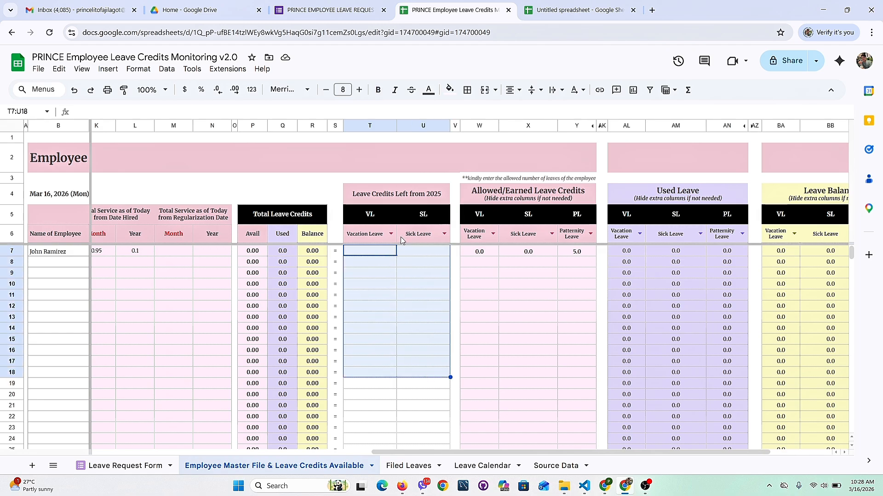
Step: Paste the three test employee records from the Untitled spreadsheet into the master file starting at B7, replacing the existing first row
{"action": "scroll", "coordinate": [412, 270], "scroll_direction": "left", "scroll_amount": 5}
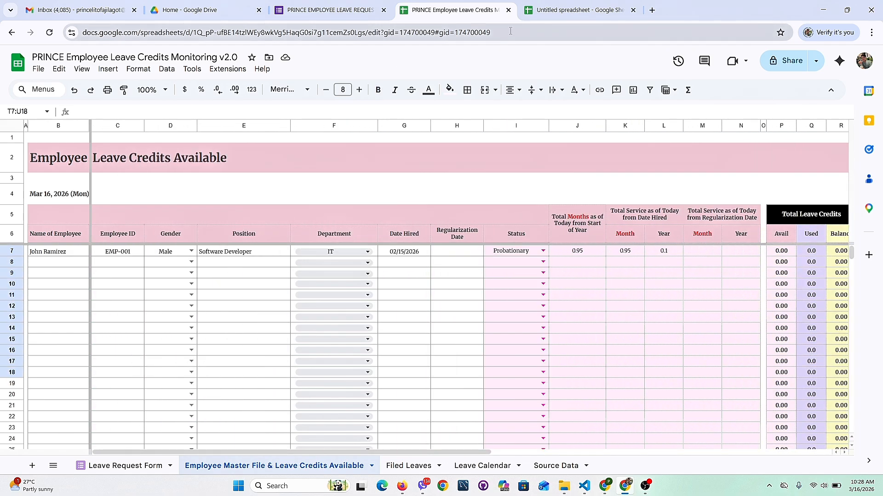
{"action": "left_click", "coordinate": [560, 14]}
{"action": "left_click", "coordinate": [453, 9]}
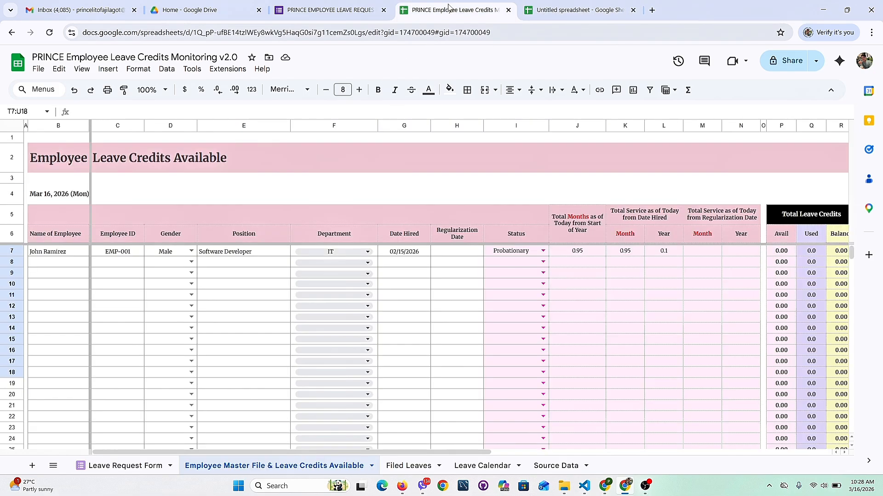
{"action": "left_click", "coordinate": [51, 254]}
{"action": "key", "text": "ctrl+v"}
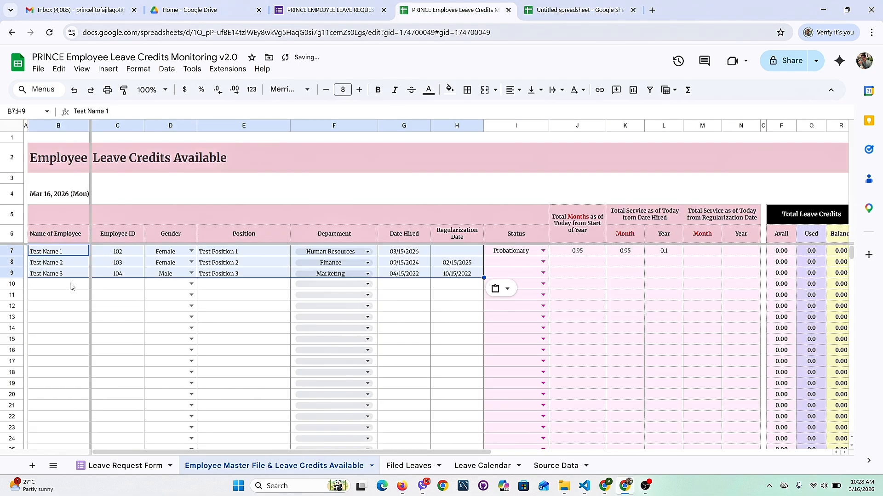
Step: Examine the status, months and years of service, regularization dates and allowed leave credits of the three test employees
{"action": "scroll", "coordinate": [323, 305], "scroll_direction": "right", "scroll_amount": 2}
{"action": "left_click", "coordinate": [334, 305]}
{"action": "left_click_drag", "start_coordinate": [432, 250], "coordinate": [645, 278]}
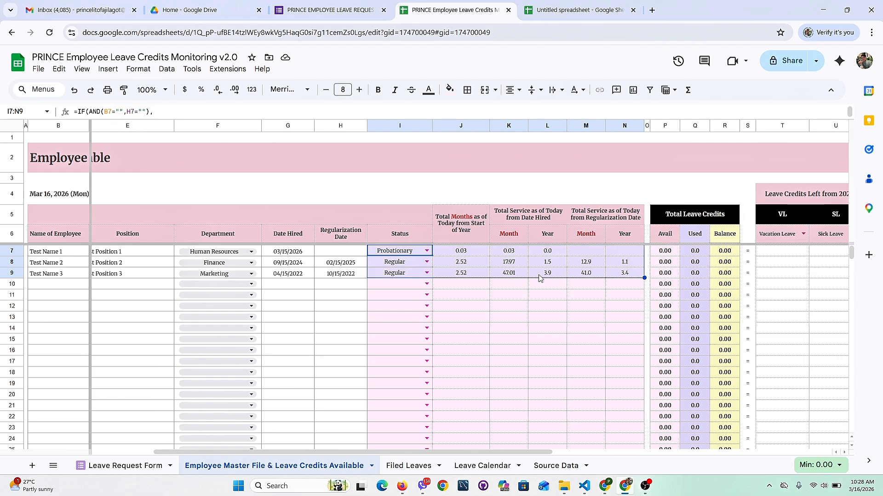
{"action": "scroll", "coordinate": [542, 276], "scroll_direction": "right", "scroll_amount": 10}
{"action": "left_click_drag", "start_coordinate": [408, 254], "coordinate": [506, 275]}
{"action": "scroll", "coordinate": [432, 281], "scroll_direction": "left", "scroll_amount": 10}
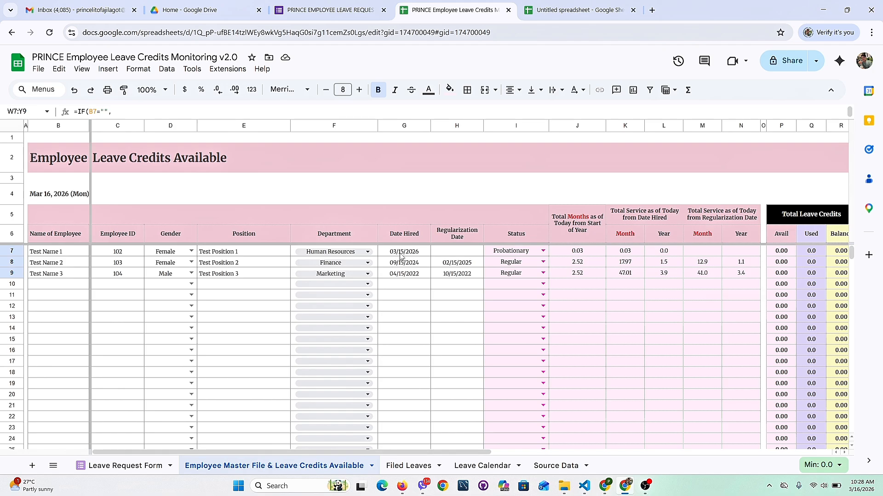
{"action": "left_click", "coordinate": [448, 254]}
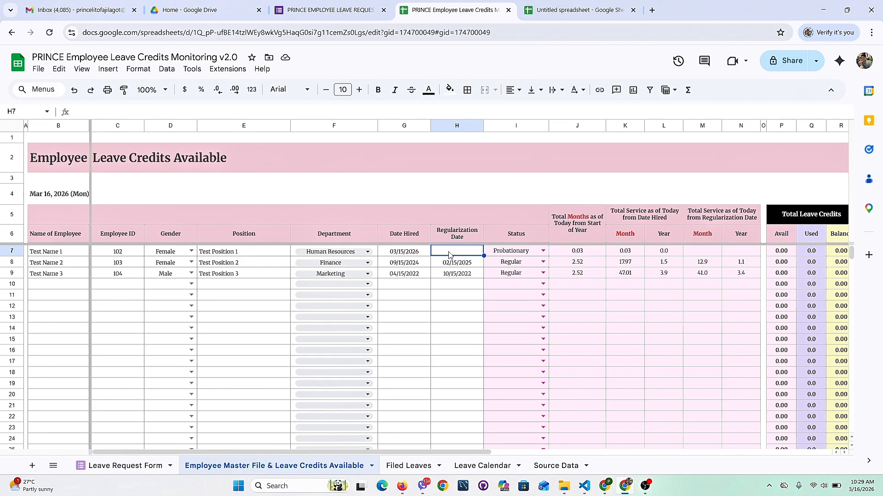
{"action": "scroll", "coordinate": [449, 255], "scroll_direction": "right", "scroll_amount": 1}
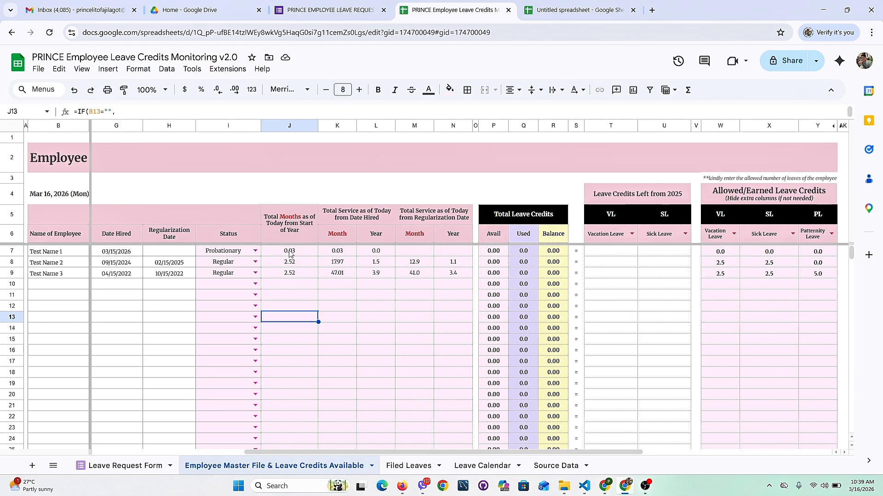
{"action": "scroll", "coordinate": [316, 268], "scroll_direction": "right", "scroll_amount": 3}
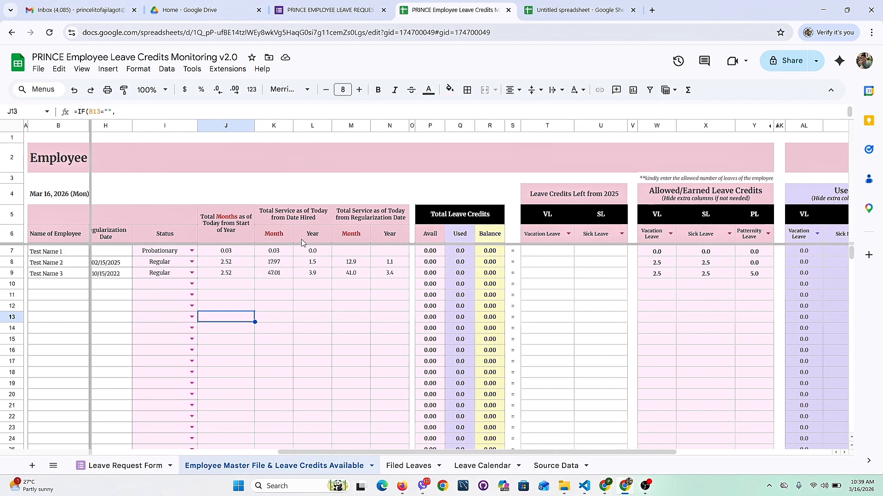
{"action": "scroll", "coordinate": [293, 259], "scroll_direction": "left", "scroll_amount": 1}
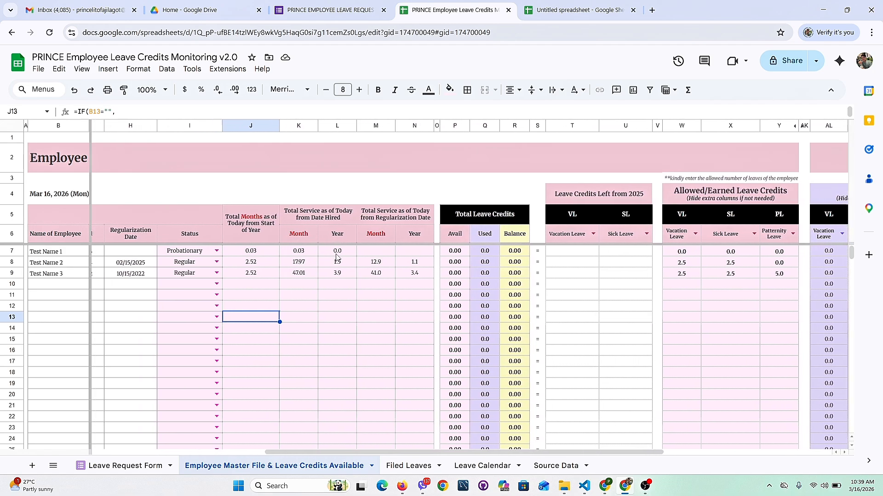
Step: Examine the three test employees' years of service since hiring and regularization alongside their allowed vacation, sick and paternity leave credits
{"action": "left_click_drag", "start_coordinate": [334, 252], "coordinate": [334, 274]}
{"action": "scroll", "coordinate": [334, 274], "scroll_direction": "right", "scroll_amount": 3}
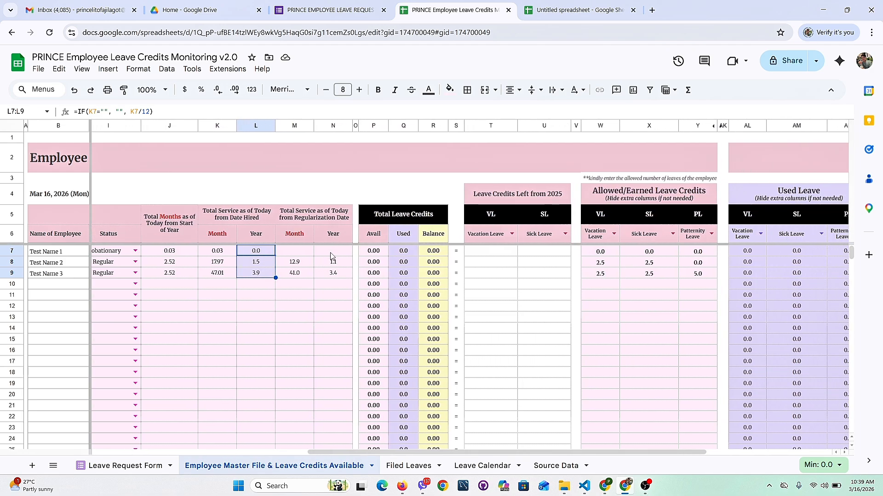
{"action": "left_click_drag", "start_coordinate": [330, 253], "coordinate": [331, 271]}
{"action": "scroll", "coordinate": [515, 289], "scroll_direction": "right", "scroll_amount": 8}
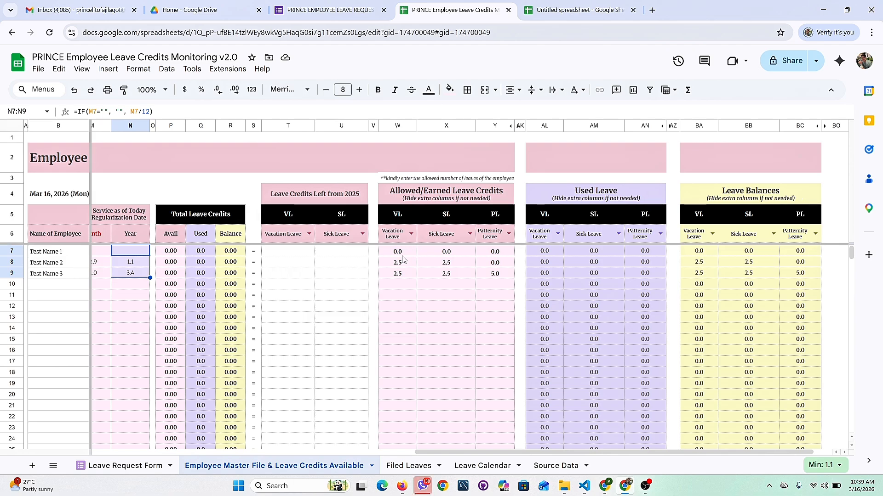
{"action": "left_click_drag", "start_coordinate": [397, 252], "coordinate": [489, 255]}
{"action": "left_click", "coordinate": [446, 306]}
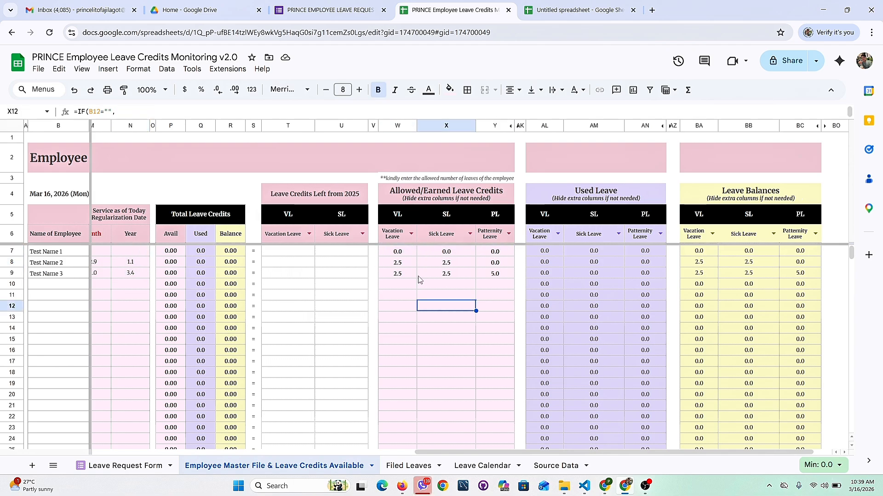
{"action": "left_click_drag", "start_coordinate": [397, 263], "coordinate": [496, 279]}
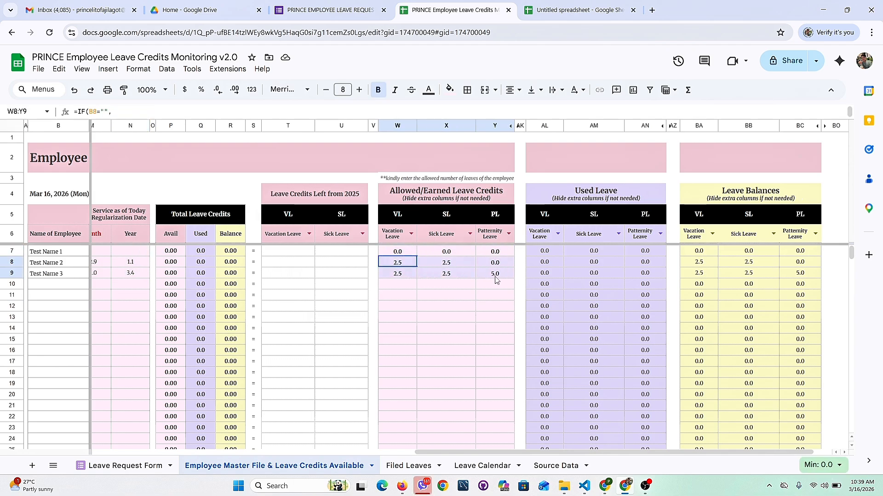
Step: Check the leave type rules in the Source Data sheet, focusing on Vacation Leave's credits, unit and frequency
{"action": "left_click", "coordinate": [555, 465]}
{"action": "left_click_drag", "start_coordinate": [135, 180], "coordinate": [508, 204]}
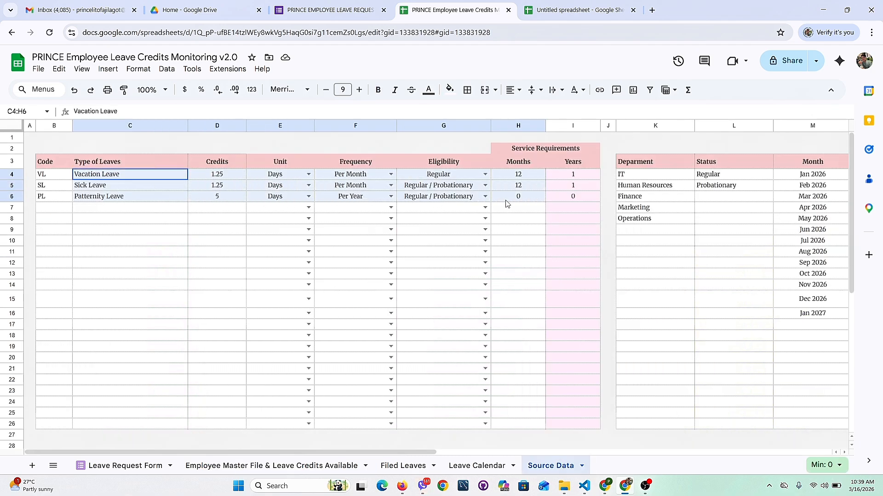
{"action": "left_click", "coordinate": [97, 175]}
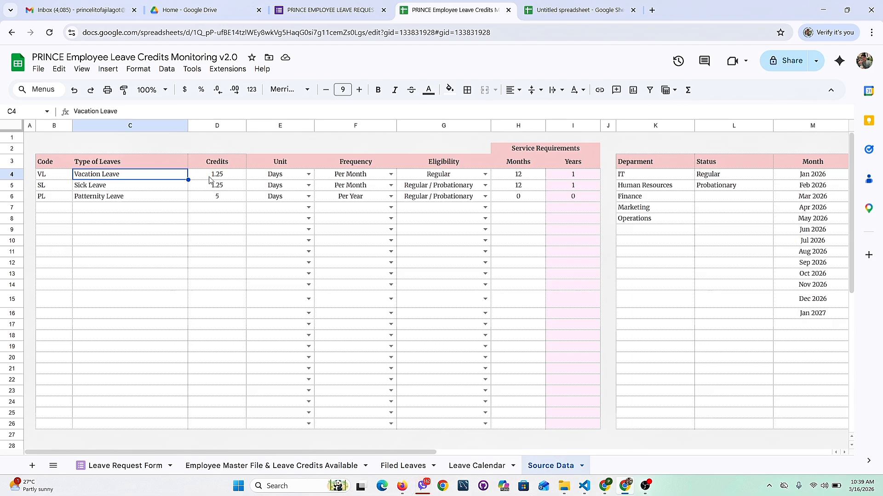
{"action": "left_click", "coordinate": [228, 177]}
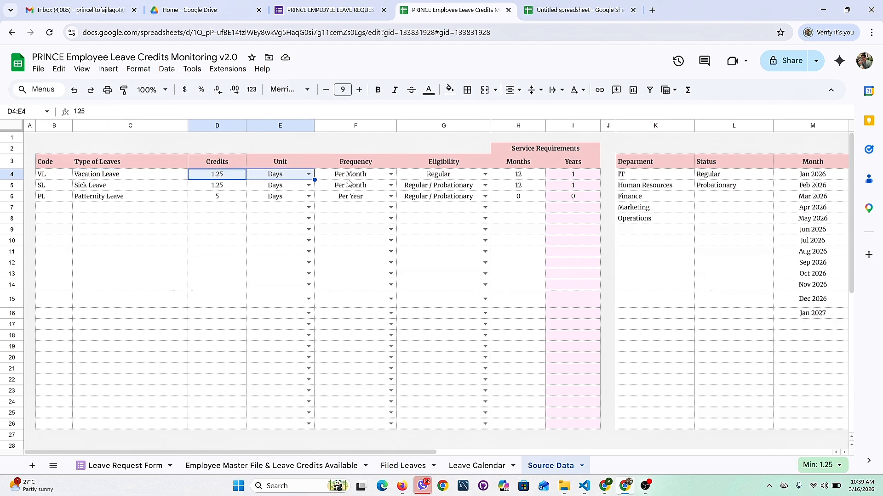
{"action": "left_click", "coordinate": [355, 177]}
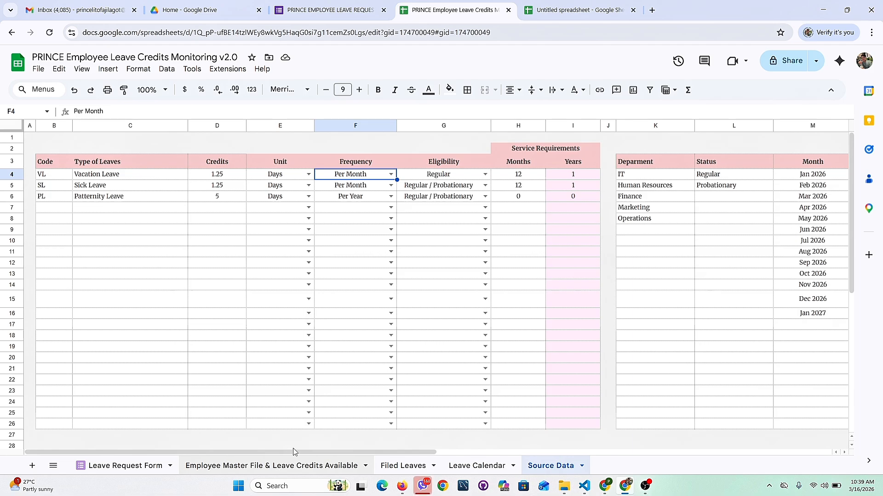
Step: Compare the first test employee's months and years of service with the allowed leave credits in the employee master file
{"action": "left_click", "coordinate": [296, 464]}
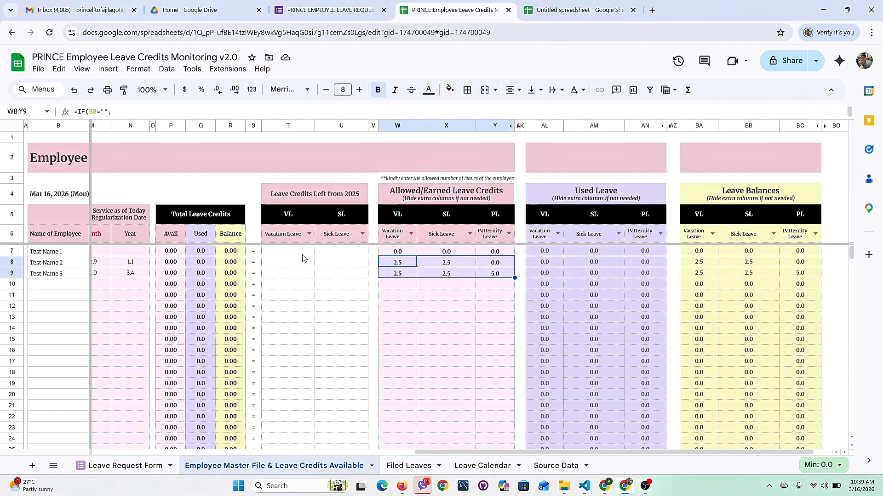
{"action": "scroll", "coordinate": [198, 262], "scroll_direction": "left", "scroll_amount": 5}
{"action": "scroll", "coordinate": [197, 262], "scroll_direction": "left", "scroll_amount": 1}
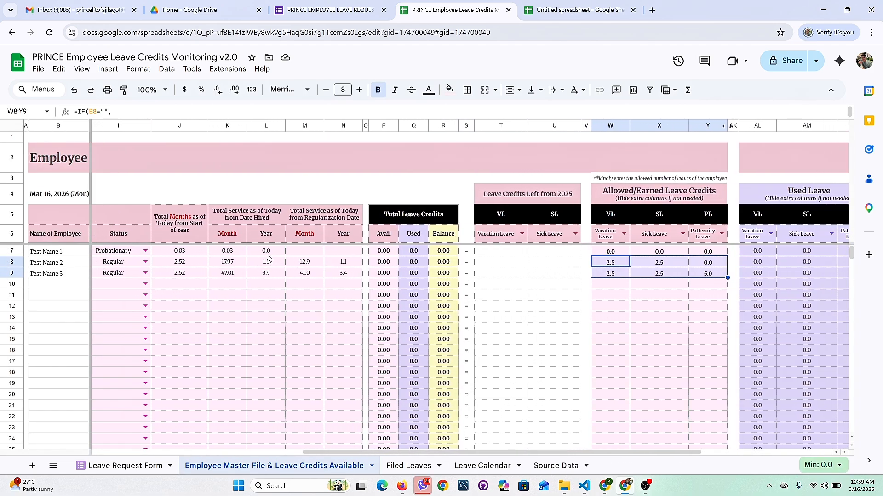
{"action": "left_click", "coordinate": [257, 253]}
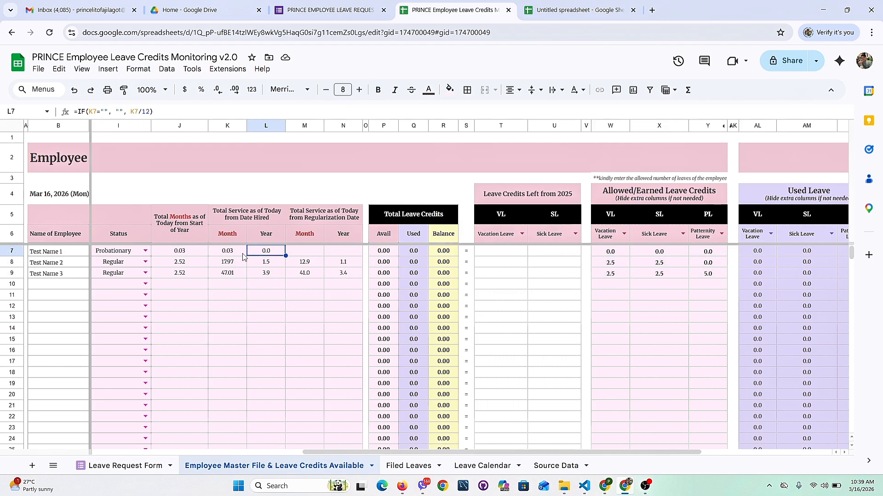
{"action": "left_click", "coordinate": [225, 253]}
{"action": "scroll", "coordinate": [249, 267], "scroll_direction": "right", "scroll_amount": 1}
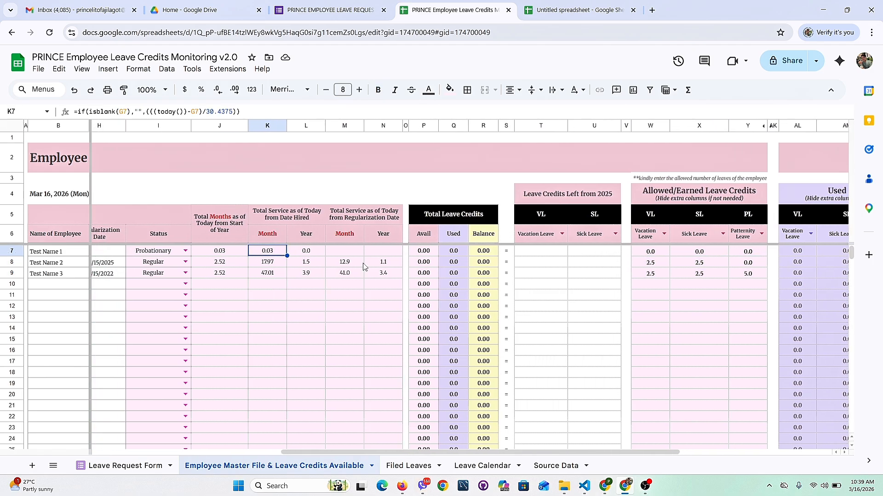
{"action": "scroll", "coordinate": [414, 276], "scroll_direction": "left", "scroll_amount": 1}
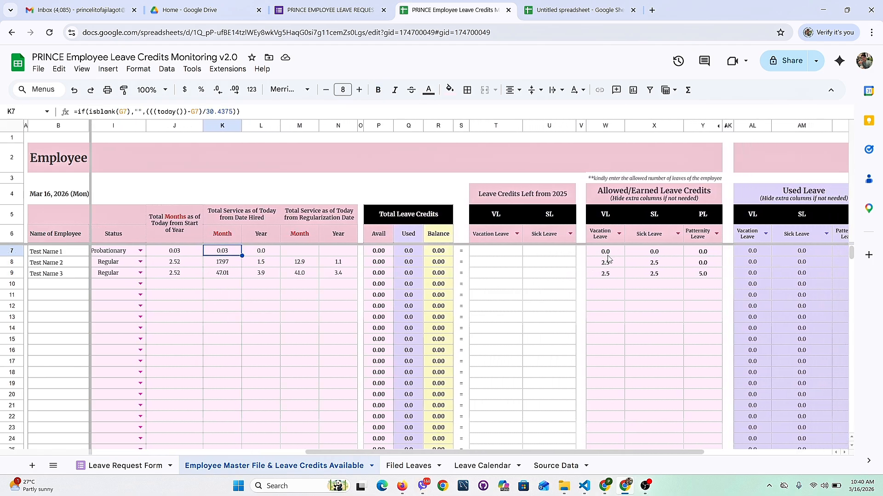
{"action": "left_click_drag", "start_coordinate": [606, 252], "coordinate": [696, 254]}
{"action": "scroll", "coordinate": [197, 276], "scroll_direction": "left", "scroll_amount": 5}
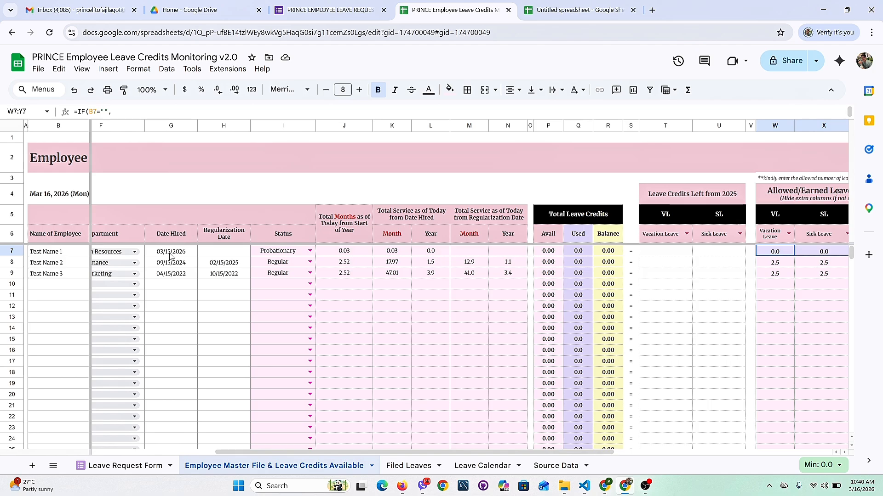
Step: Set the first test employee's Date Hired to 03/15/2025 and Regularization Date to 09/15/2025
{"action": "double_click", "coordinate": [186, 251]}
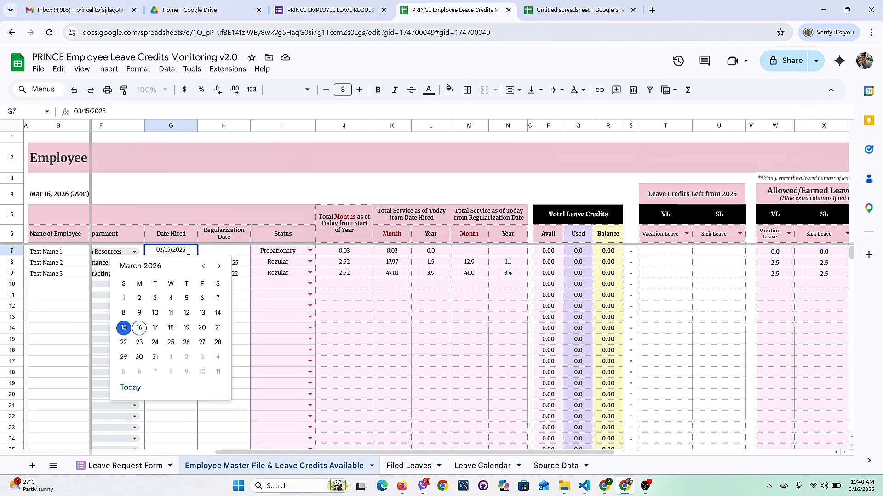
{"action": "left_click", "coordinate": [240, 296]}
{"action": "double_click", "coordinate": [232, 251]}
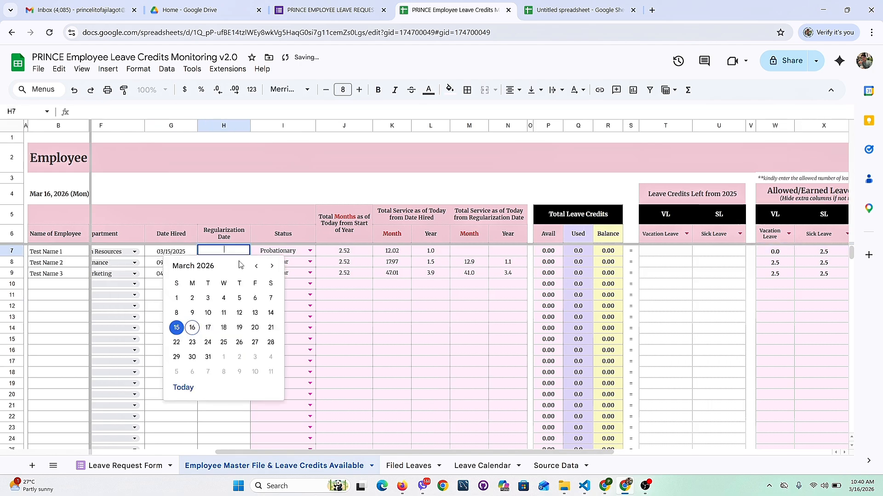
{"action": "left_click", "coordinate": [257, 267]}
{"action": "left_click", "coordinate": [257, 267]}
{"action": "left_click", "coordinate": [257, 266]}
{"action": "left_click", "coordinate": [256, 267]}
{"action": "left_click", "coordinate": [257, 267]}
{"action": "left_click", "coordinate": [257, 266]}
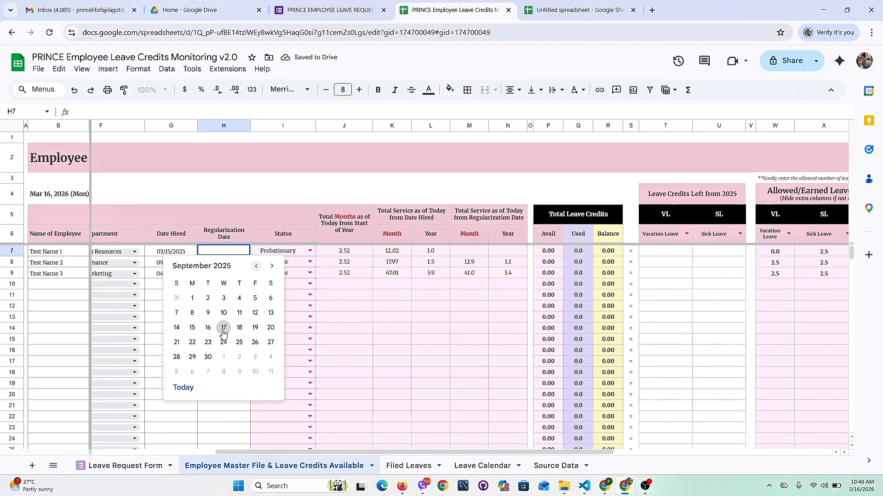
{"action": "left_click", "coordinate": [192, 329]}
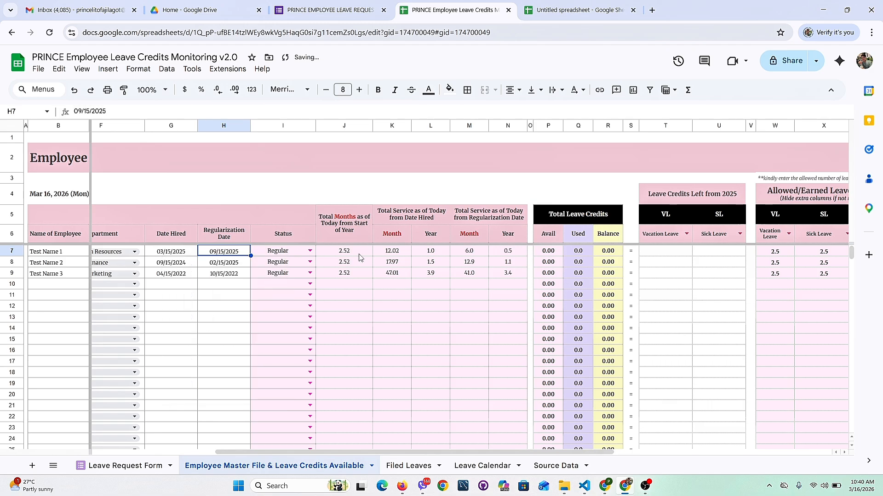
Step: Check the first test employee's recalculated months and years of service against the allowed Vacation Leave and Sick Leave credits
{"action": "scroll", "coordinate": [359, 257], "scroll_direction": "right", "scroll_amount": 1}
{"action": "left_click_drag", "start_coordinate": [318, 252], "coordinate": [386, 257]}
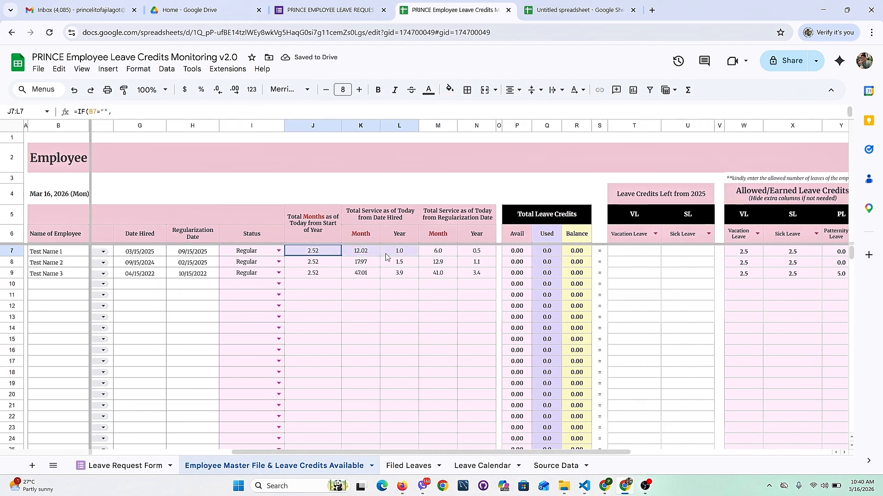
{"action": "scroll", "coordinate": [376, 294], "scroll_direction": "right", "scroll_amount": 1}
{"action": "left_click", "coordinate": [336, 254]}
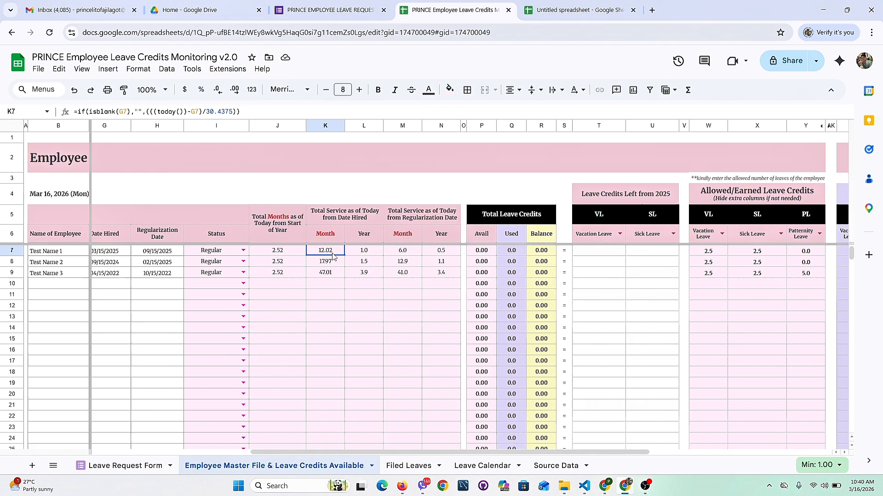
{"action": "left_click", "coordinate": [365, 254]}
{"action": "scroll", "coordinate": [593, 254], "scroll_direction": "right", "scroll_amount": 3}
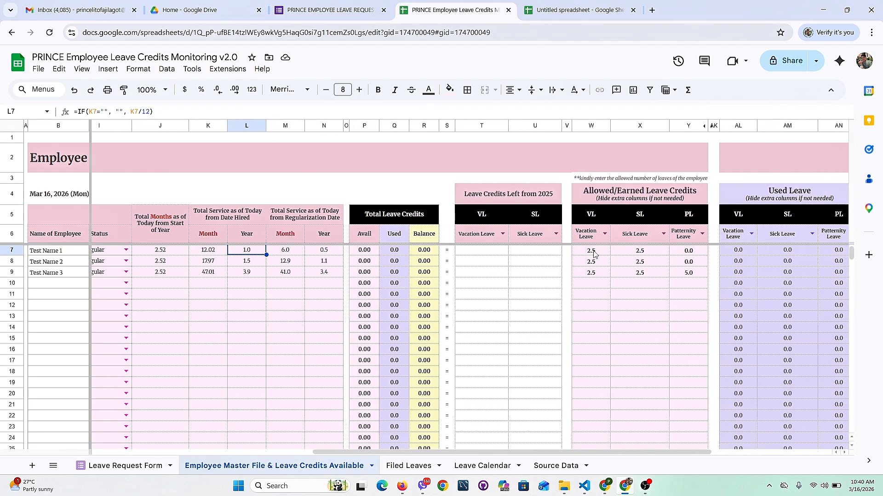
{"action": "left_click_drag", "start_coordinate": [594, 255], "coordinate": [650, 255]}
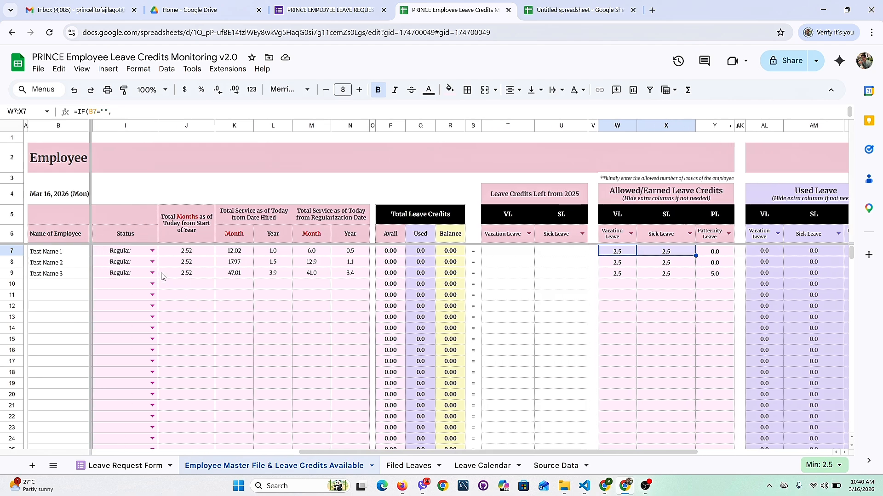
{"action": "scroll", "coordinate": [322, 276], "scroll_direction": "left", "scroll_amount": 1}
{"action": "left_click", "coordinate": [186, 256]}
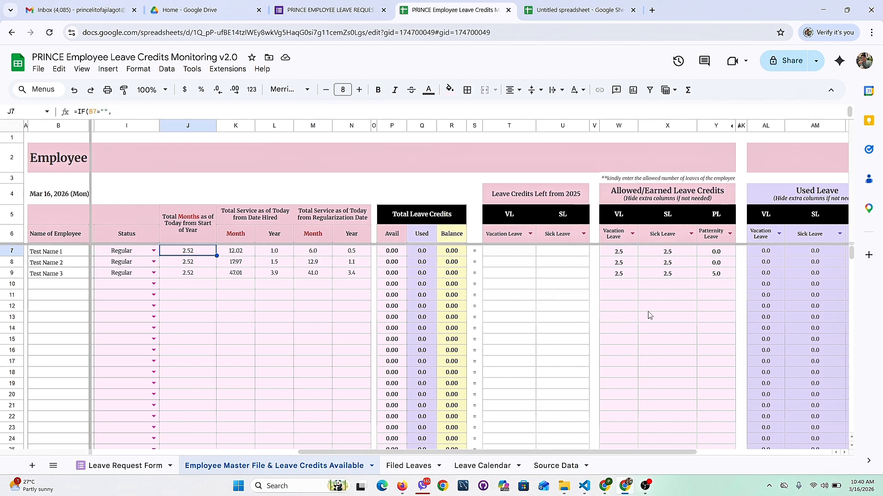
Step: Examine the Used Leave cells AL7:AN11 and their formulas that sum approved entries from Filed Leaves
{"action": "scroll", "coordinate": [650, 315], "scroll_direction": "right", "scroll_amount": 5}
{"action": "left_click", "coordinate": [514, 254]}
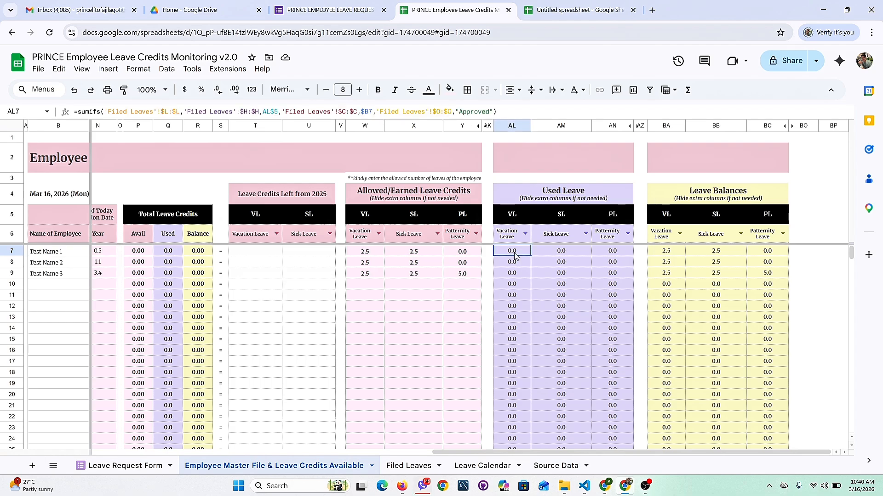
{"action": "left_click_drag", "start_coordinate": [515, 256], "coordinate": [608, 297]}
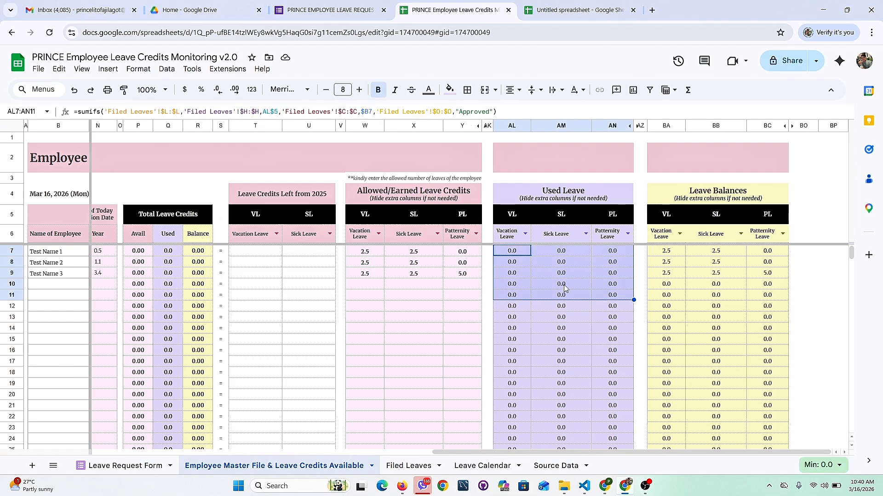
{"action": "left_click", "coordinate": [563, 287]}
{"action": "left_click", "coordinate": [517, 253]}
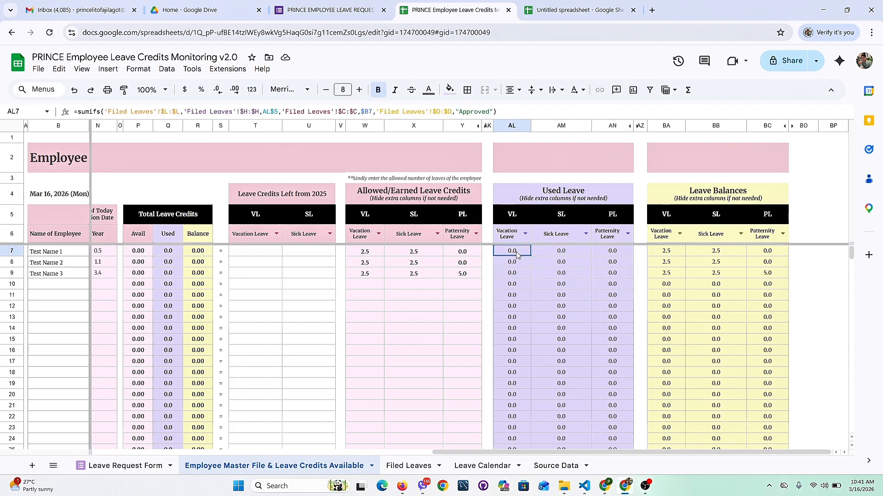
{"action": "left_click_drag", "start_coordinate": [517, 256], "coordinate": [609, 296]}
{"action": "left_click", "coordinate": [561, 251]}
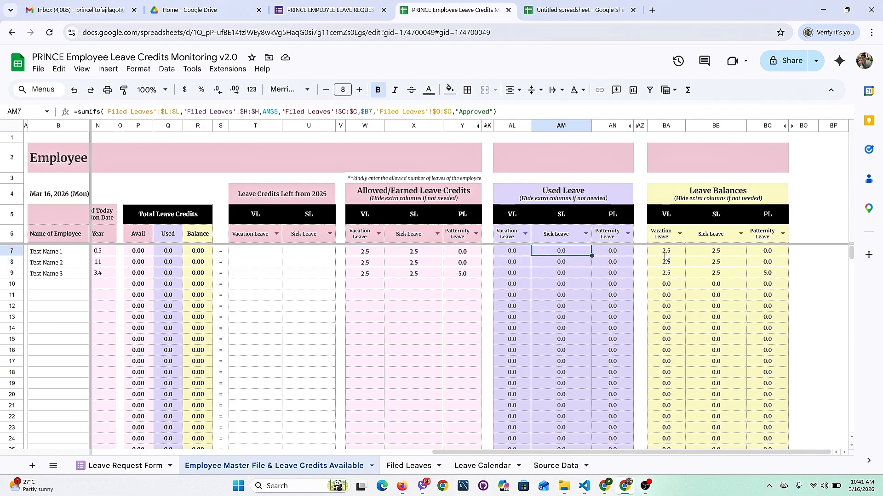
Step: Review the Leave Balances columns for the test employees and the Total Leave Credits Avail formula in P7
{"action": "left_click_drag", "start_coordinate": [665, 254], "coordinate": [763, 285]}
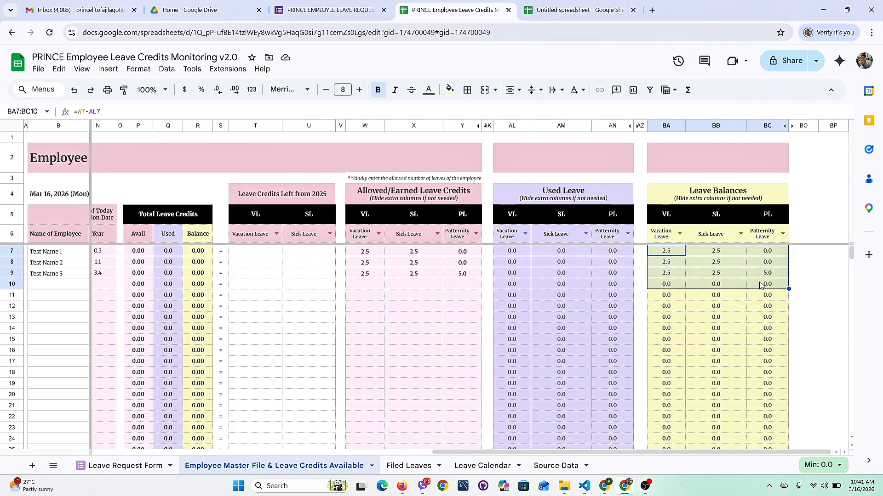
{"action": "scroll", "coordinate": [249, 260], "scroll_direction": "left", "scroll_amount": 3}
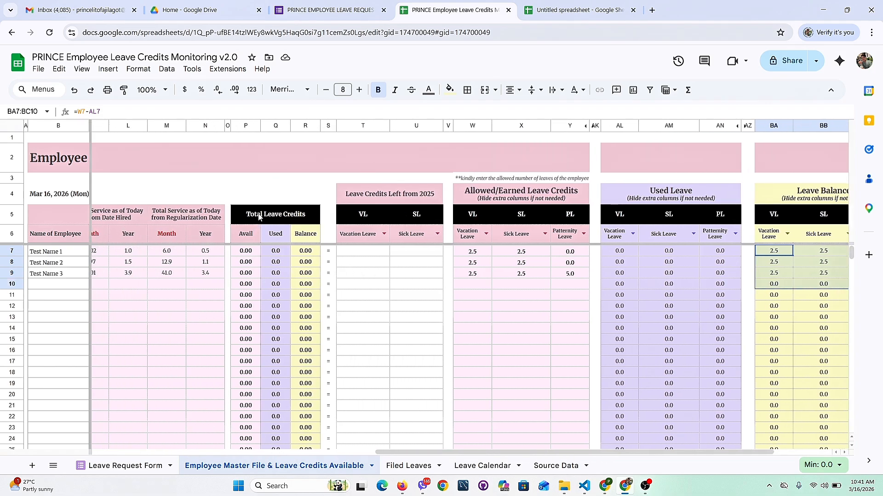
{"action": "left_click", "coordinate": [248, 252]}
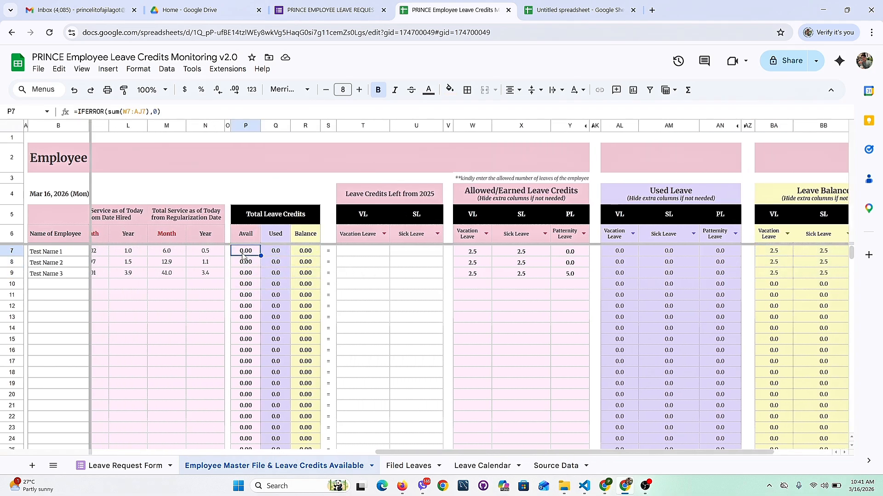
{"action": "scroll", "coordinate": [253, 268], "scroll_direction": "right", "scroll_amount": 3}
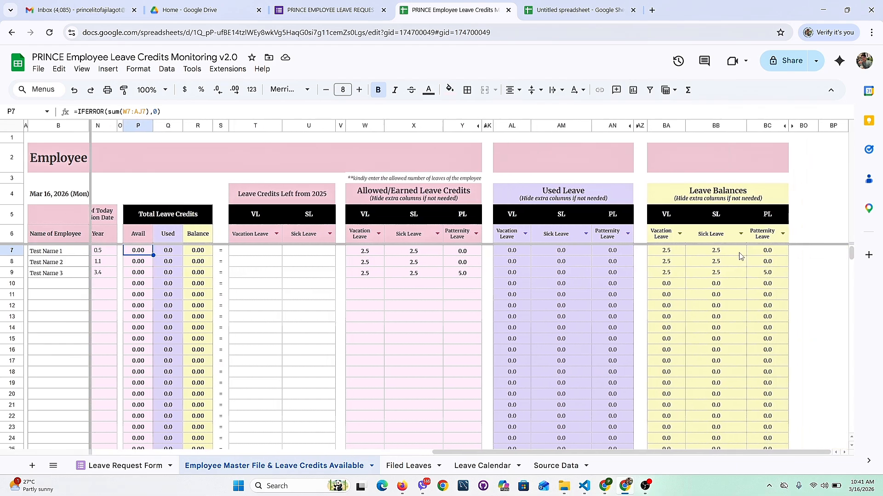
{"action": "scroll", "coordinate": [673, 243], "scroll_direction": "up", "scroll_amount": 1}
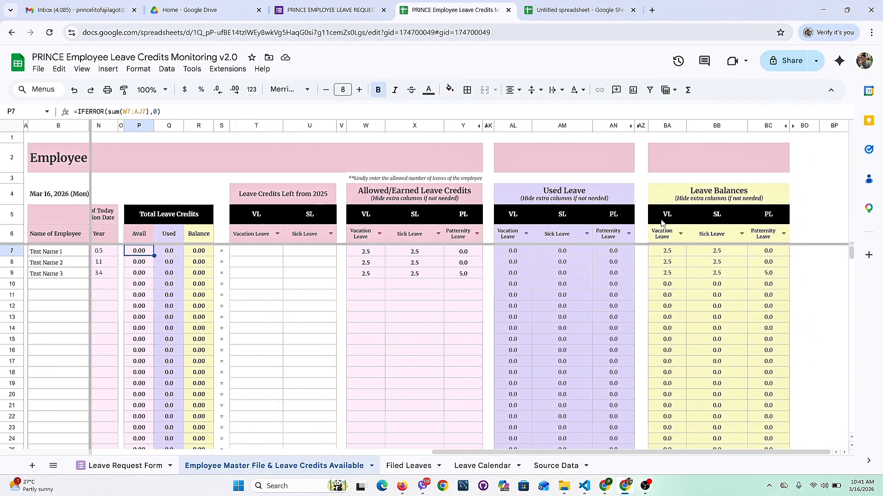
{"action": "left_click_drag", "start_coordinate": [662, 223], "coordinate": [777, 301]}
{"action": "left_click", "coordinate": [735, 279]}
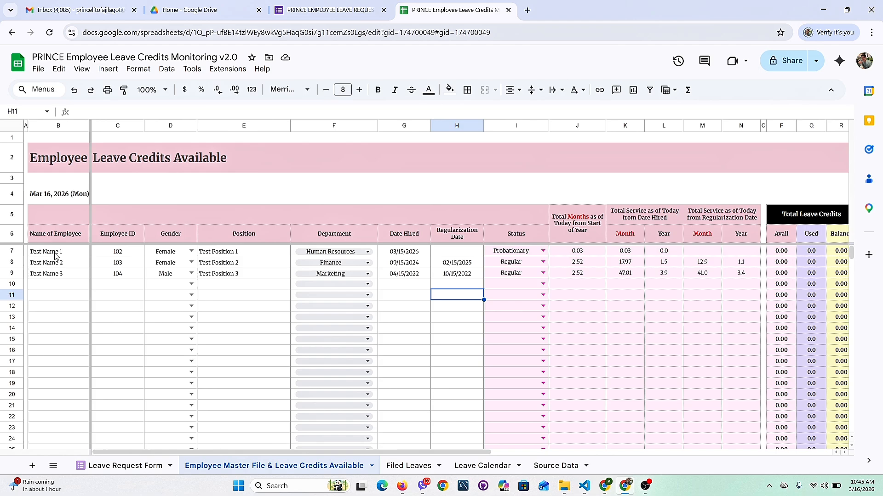
Step: Review the employee detail cells in columns B to H and the Leave Credits Left from 2025 columns T and U for manual entry
{"action": "left_click_drag", "start_coordinate": [55, 255], "coordinate": [443, 365]}
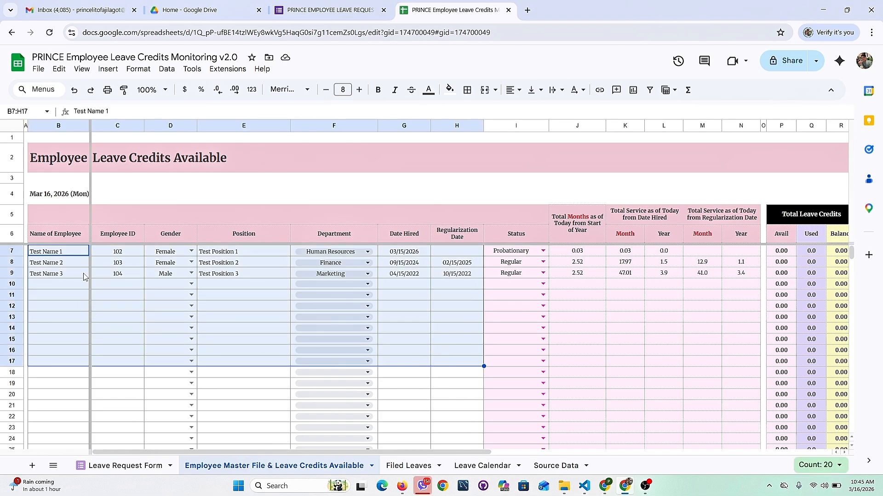
{"action": "scroll", "coordinate": [506, 338], "scroll_direction": "right", "scroll_amount": 5}
{"action": "scroll", "coordinate": [538, 339], "scroll_direction": "right", "scroll_amount": 3}
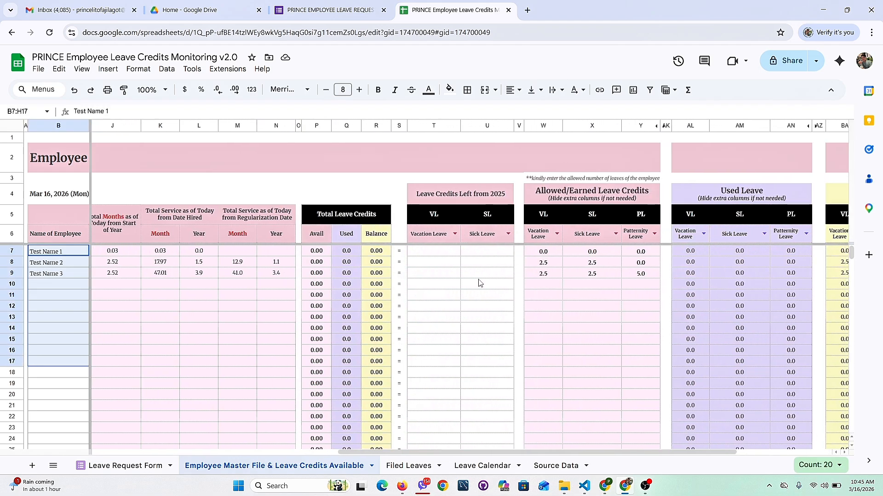
{"action": "left_click_drag", "start_coordinate": [417, 252], "coordinate": [473, 363]}
{"action": "scroll", "coordinate": [474, 363], "scroll_direction": "left", "scroll_amount": 5}
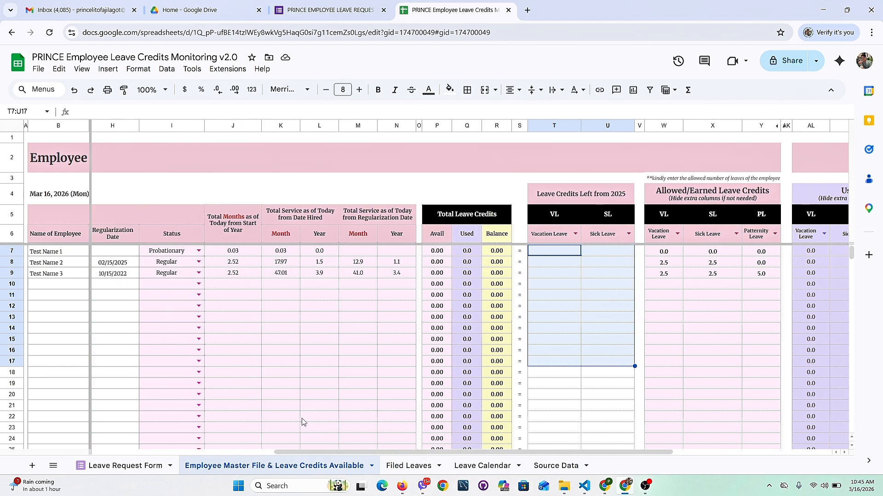
{"action": "scroll", "coordinate": [168, 341], "scroll_direction": "left", "scroll_amount": 2}
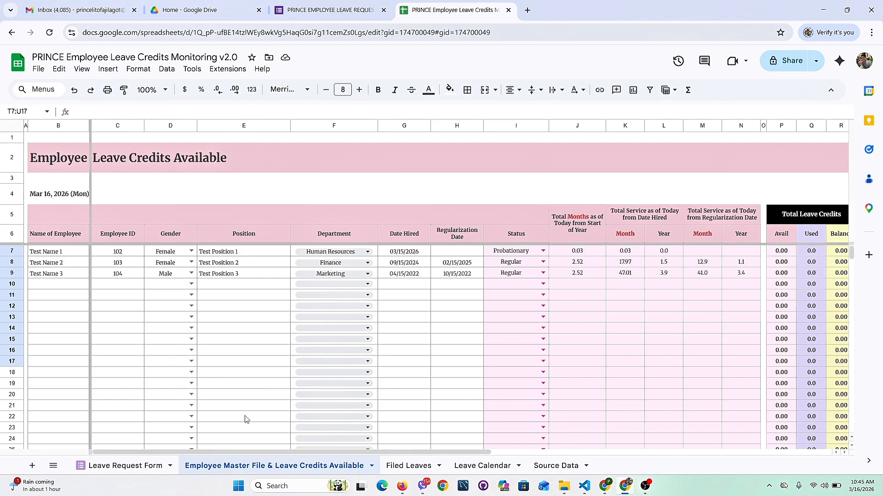
{"action": "left_click_drag", "start_coordinate": [53, 252], "coordinate": [449, 419]}
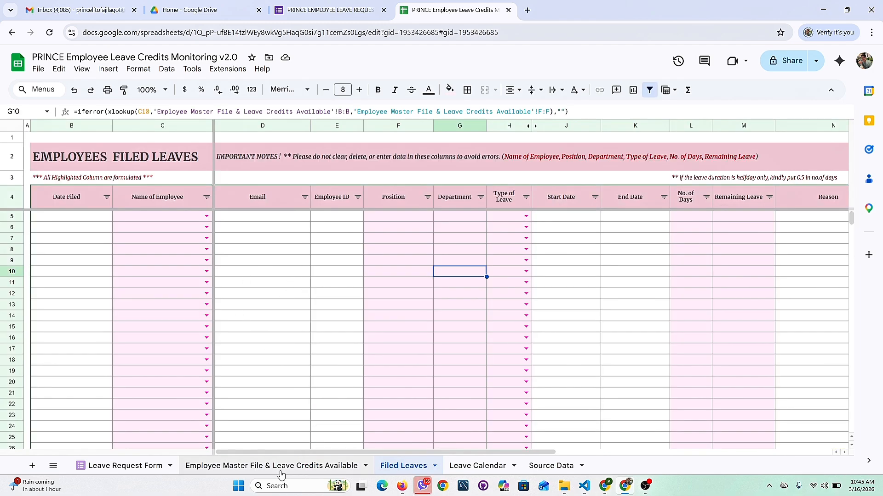
{"action": "left_click", "coordinate": [279, 472]}
{"action": "left_click_drag", "start_coordinate": [55, 252], "coordinate": [452, 405]}
{"action": "left_click_drag", "start_coordinate": [424, 455], "coordinate": [643, 455]}
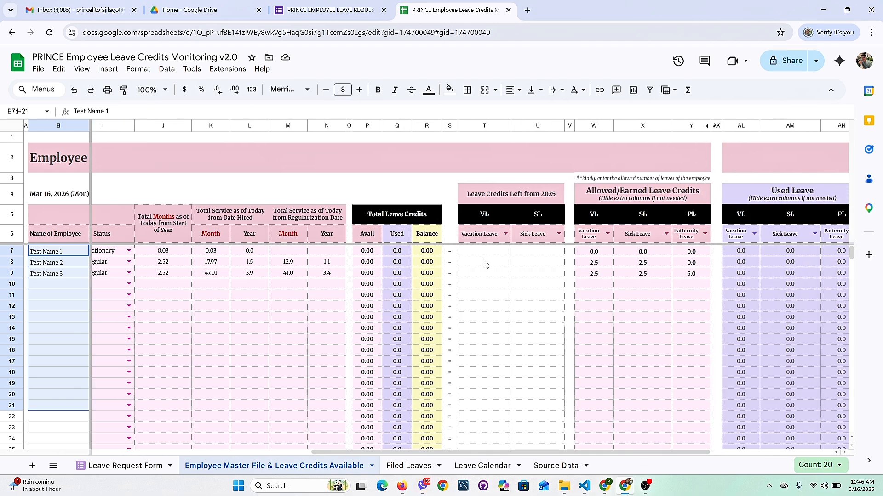
{"action": "left_click_drag", "start_coordinate": [484, 251], "coordinate": [537, 361]}
{"action": "left_click_drag", "start_coordinate": [455, 456], "coordinate": [159, 453]}
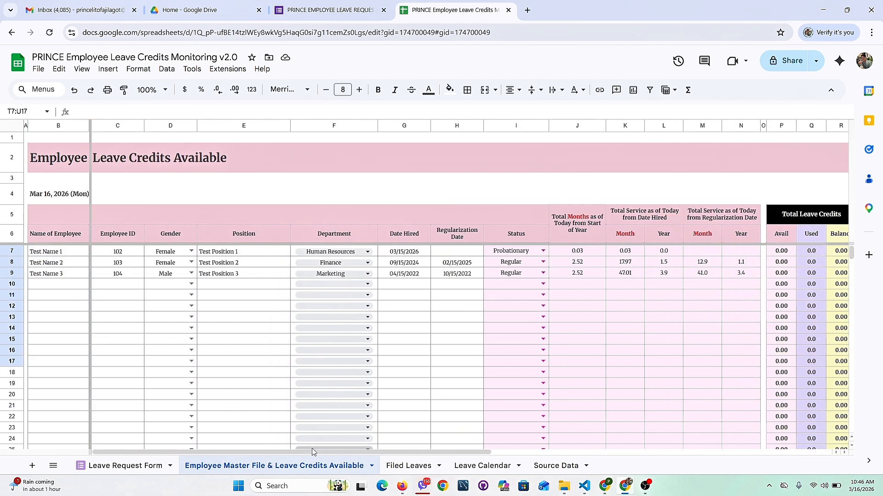
Step: Examine which Filed Leaves columns take entered data, including Date Filed, Email, Employee ID, Start Date and End Date
{"action": "left_click", "coordinate": [405, 467]}
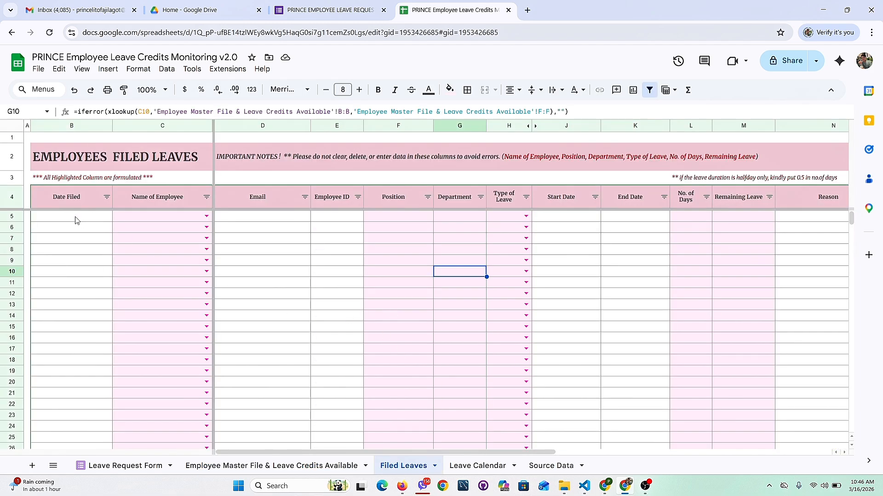
{"action": "left_click_drag", "start_coordinate": [76, 221], "coordinate": [743, 294]}
{"action": "left_click_drag", "start_coordinate": [377, 454], "coordinate": [251, 465]}
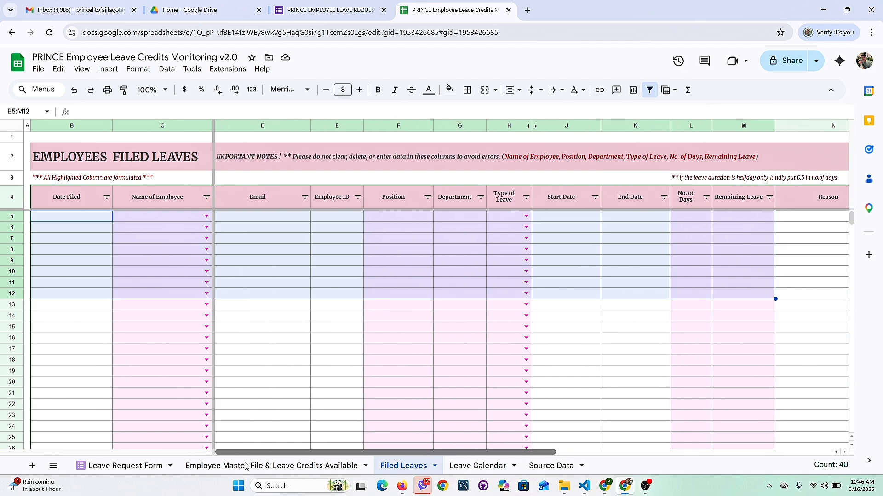
{"action": "left_click", "coordinate": [282, 329]}
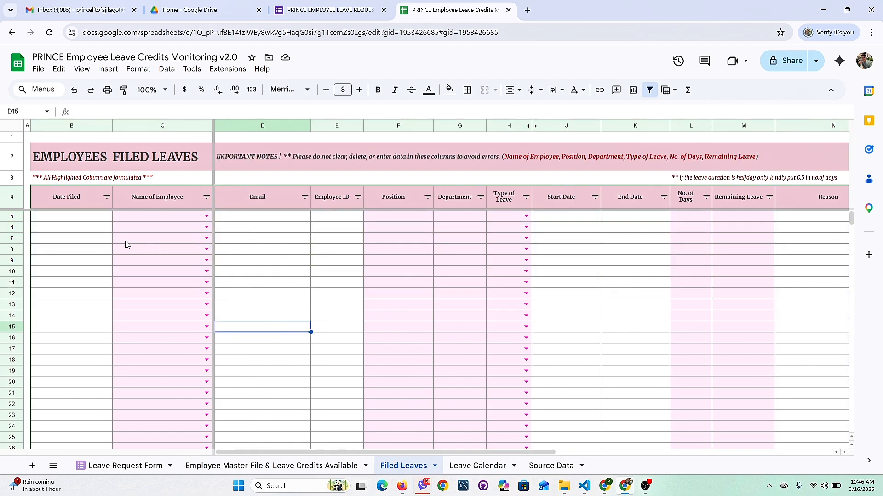
{"action": "left_click_drag", "start_coordinate": [77, 217], "coordinate": [69, 397]}
{"action": "left_click_drag", "start_coordinate": [262, 216], "coordinate": [354, 294]}
{"action": "scroll", "coordinate": [536, 282], "scroll_direction": "right", "scroll_amount": 3}
{"action": "left_click_drag", "start_coordinate": [448, 216], "coordinate": [524, 327]}
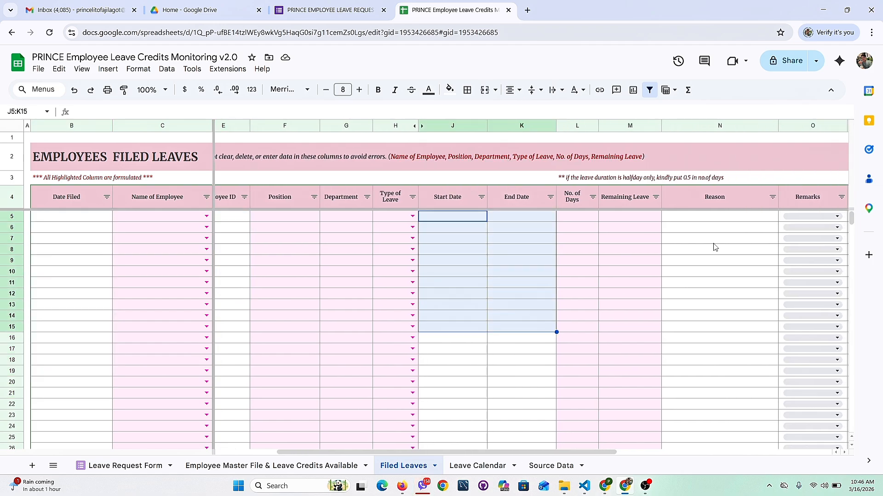
{"action": "scroll", "coordinate": [705, 243], "scroll_direction": "right", "scroll_amount": 2}
{"action": "scroll", "coordinate": [405, 255], "scroll_direction": "left", "scroll_amount": 5}
{"action": "left_click", "coordinate": [274, 247]}
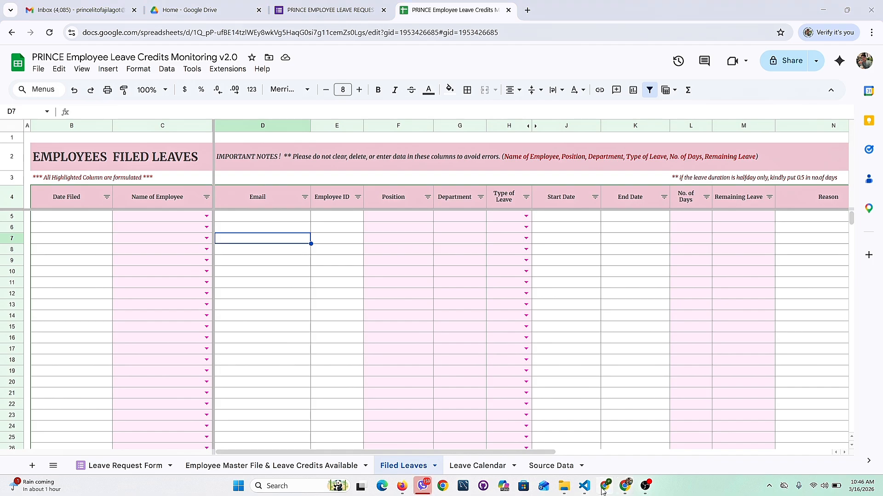
Step: Compare the Employee Leave Request Form with the Filed Leaves columns, from Date Filed through Reason and the approval columns
{"action": "key", "text": "alt+Tab"}
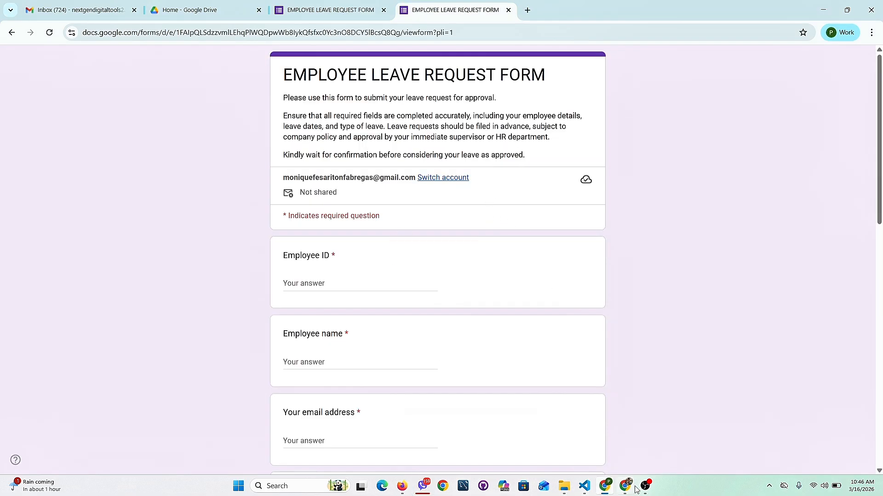
{"action": "left_click", "coordinate": [626, 486]}
{"action": "left_click", "coordinate": [782, 295], "text": "shift"}
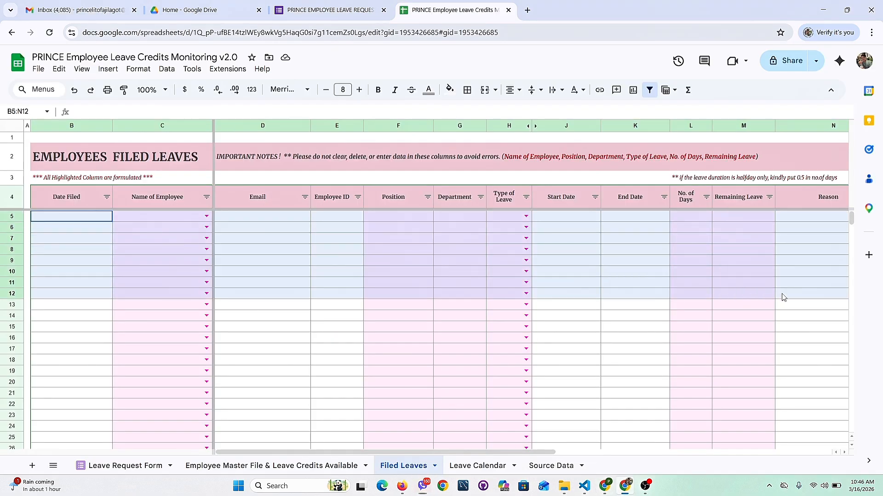
{"action": "scroll", "coordinate": [641, 303], "scroll_direction": "right", "scroll_amount": 5}
{"action": "scroll", "coordinate": [608, 248], "scroll_direction": "right", "scroll_amount": 3}
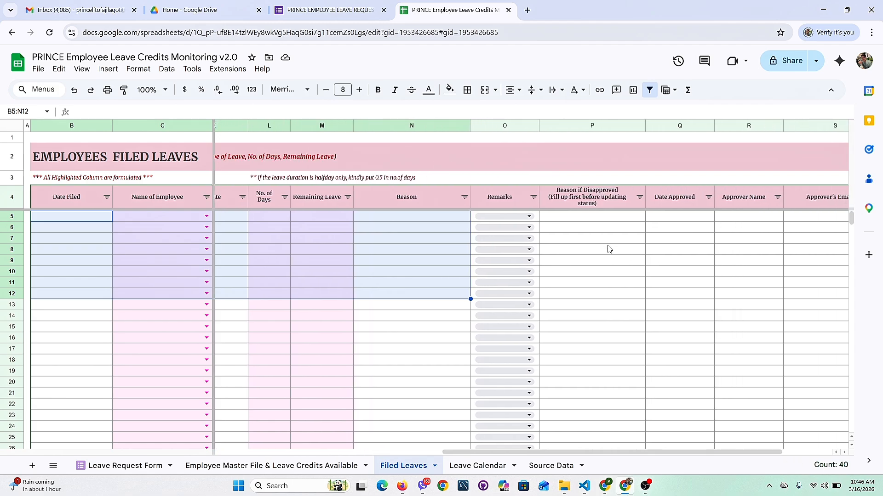
{"action": "left_click", "coordinate": [547, 221]}
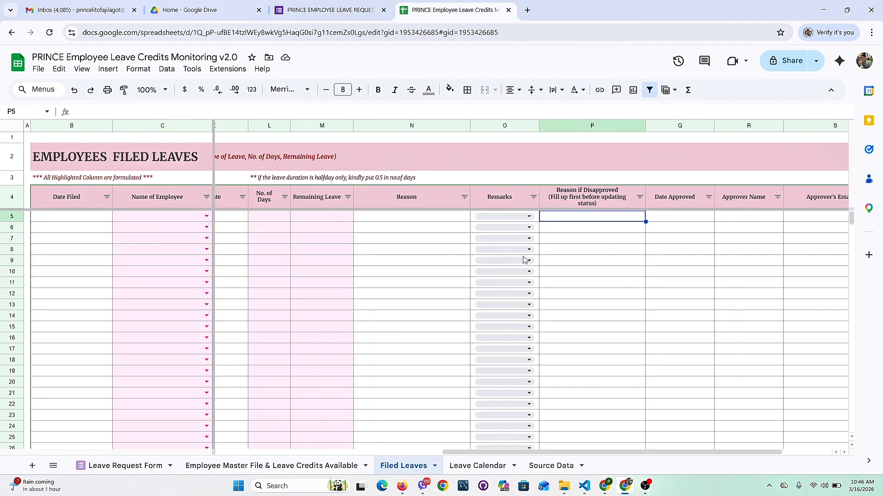
{"action": "scroll", "coordinate": [459, 322], "scroll_direction": "left", "scroll_amount": 10}
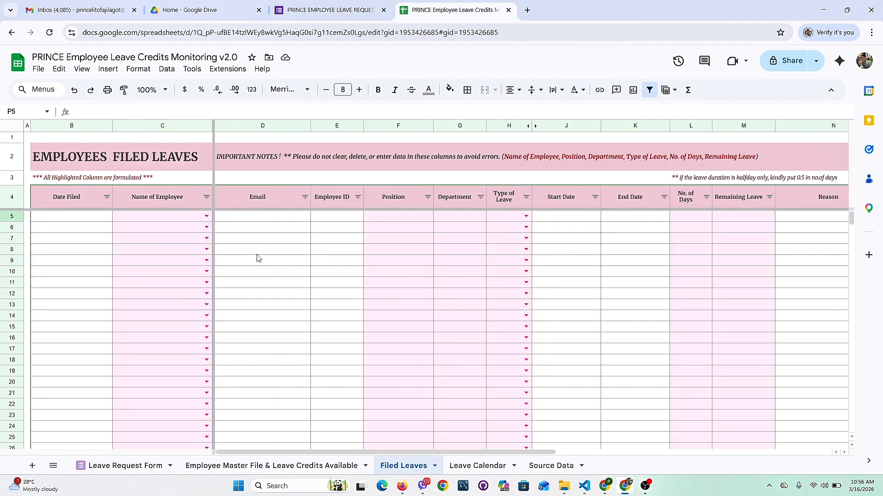
Step: Review the second test employee's allowed, used and balance leave credits in row 8 of the employee master file
{"action": "left_click", "coordinate": [271, 465]}
{"action": "left_click", "coordinate": [11, 262]}
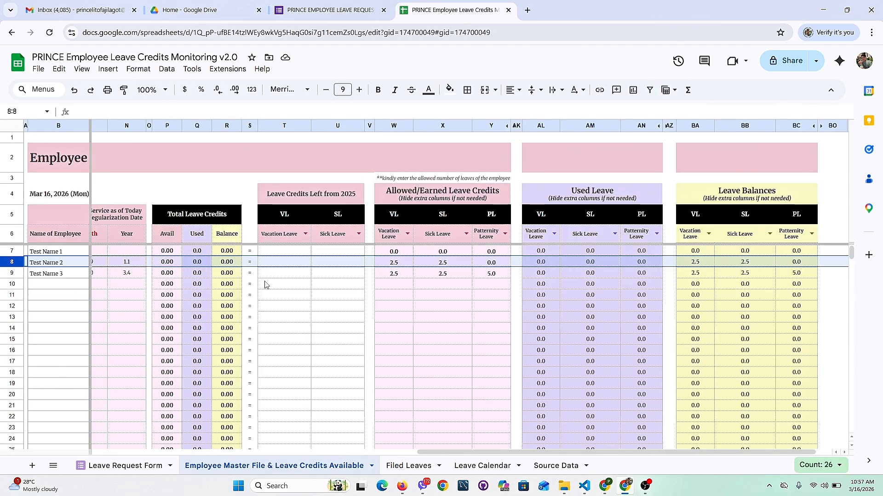
{"action": "scroll", "coordinate": [327, 281], "scroll_direction": "right", "scroll_amount": 2}
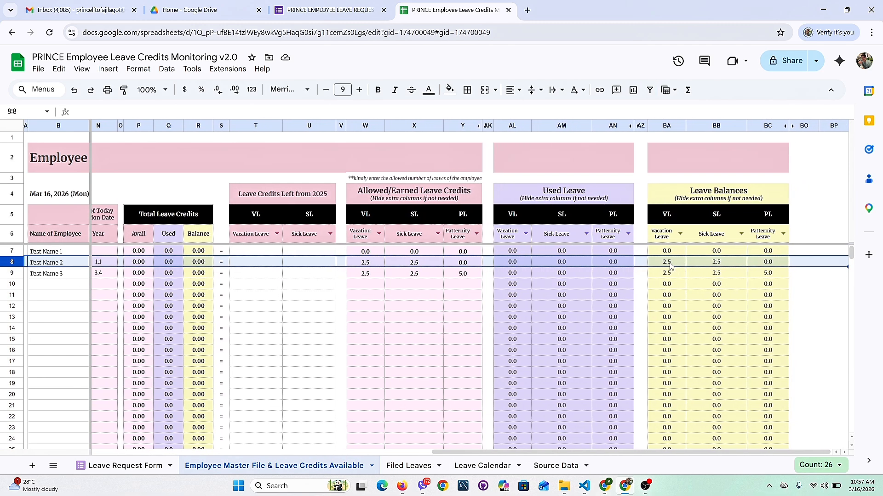
{"action": "scroll", "coordinate": [671, 267], "scroll_direction": "left", "scroll_amount": 10}
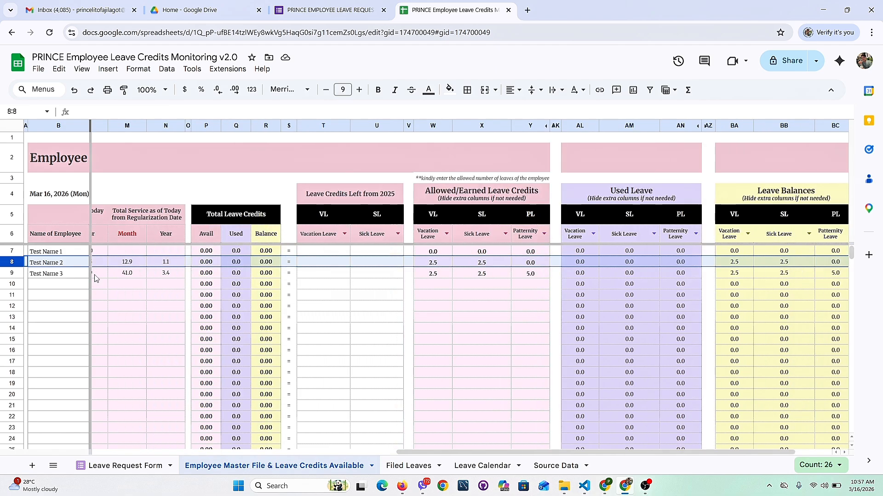
Step: Switch to the Employee Leave Request Form and copy the signed-in account's email address
{"action": "left_click", "coordinate": [605, 488]}
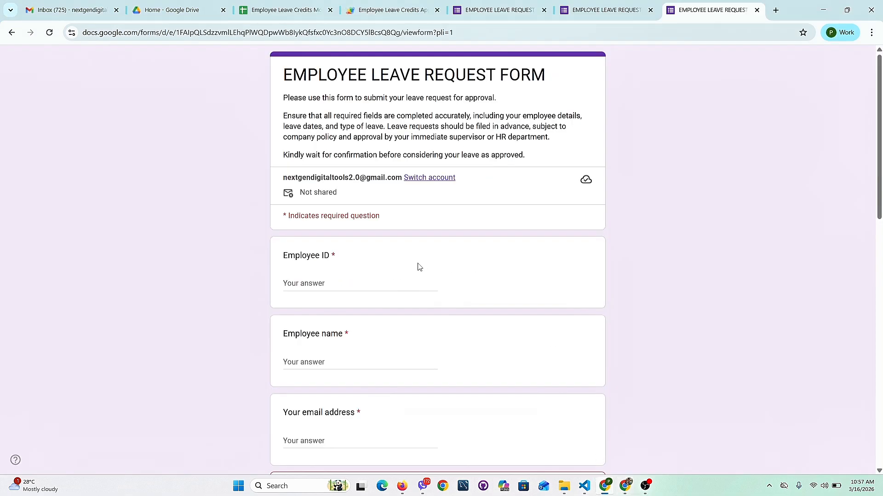
{"action": "left_click_drag", "start_coordinate": [291, 178], "coordinate": [400, 178]}
{"action": "key", "text": "ctrl+c"}
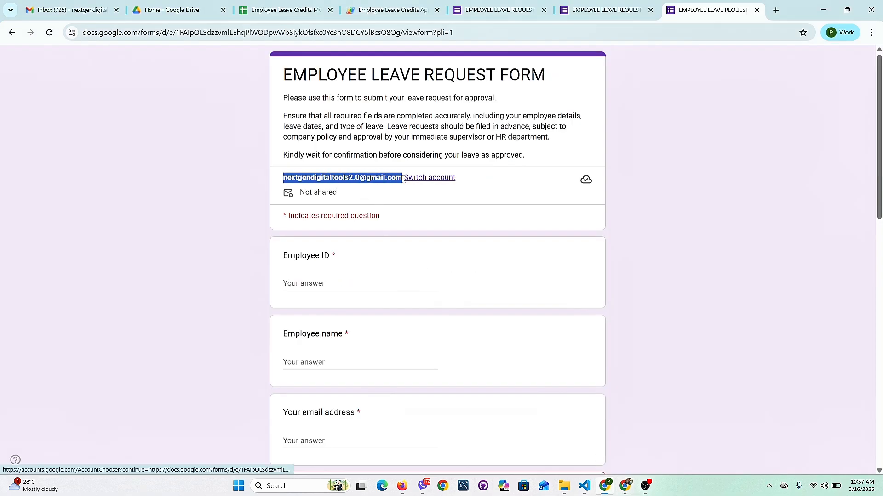
Step: Fill in the second test employee's ID and name as listed in the master file, and paste the copied email address
{"action": "left_click", "coordinate": [324, 283]}
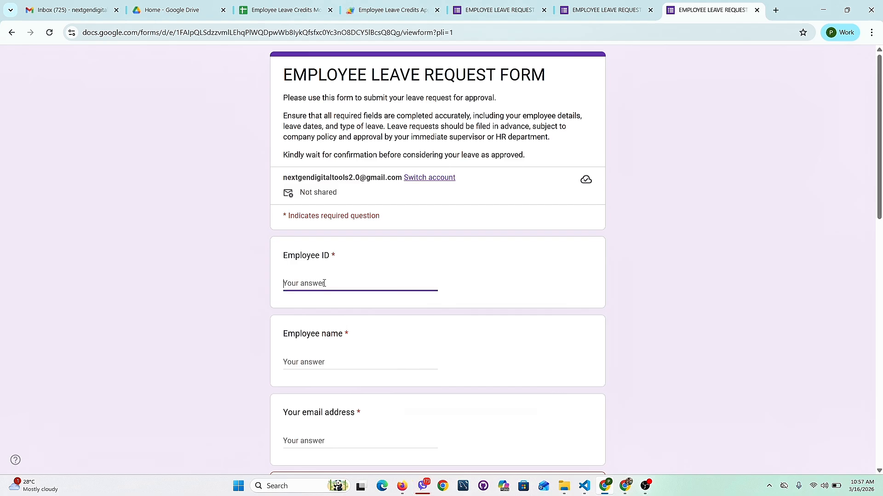
{"action": "type", "text": "2"}
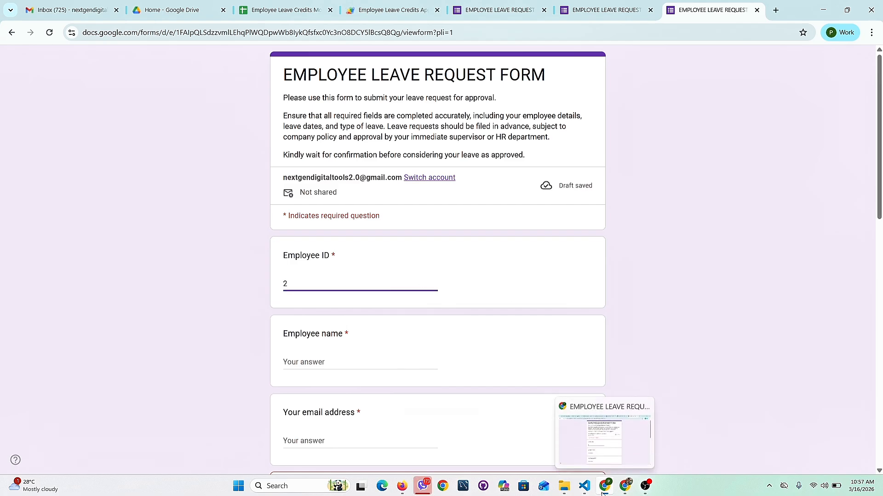
{"action": "left_click", "coordinate": [603, 487]}
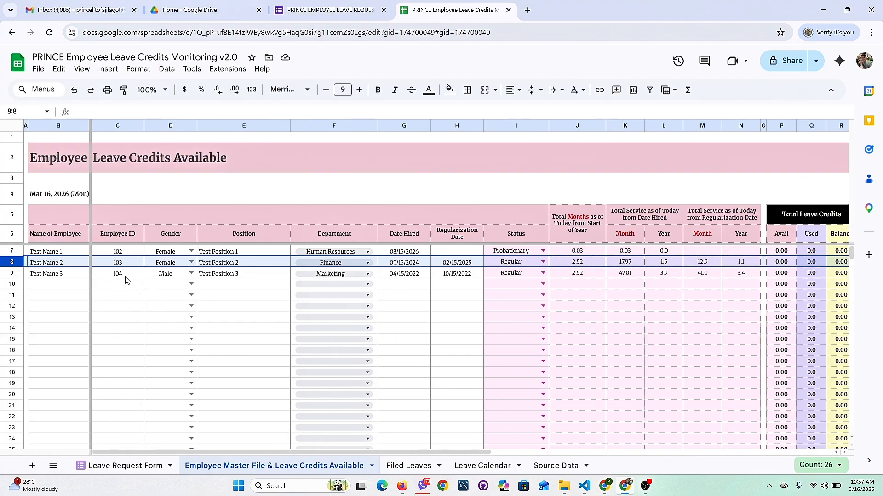
{"action": "left_click", "coordinate": [605, 486]}
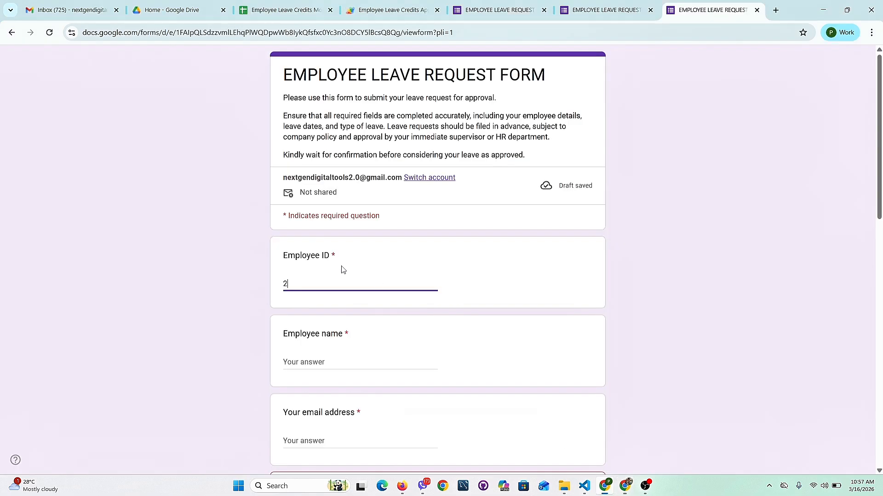
{"action": "type", "text": "103"}
{"action": "left_click", "coordinate": [333, 361]}
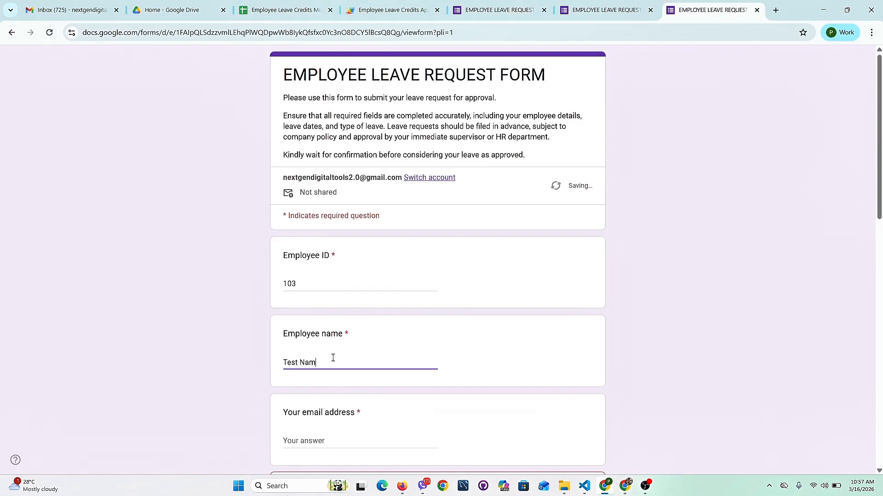
{"action": "scroll", "coordinate": [333, 357], "scroll_direction": "down", "scroll_amount": 3}
{"action": "left_click", "coordinate": [338, 281]}
{"action": "key", "text": "ctrl+v"}
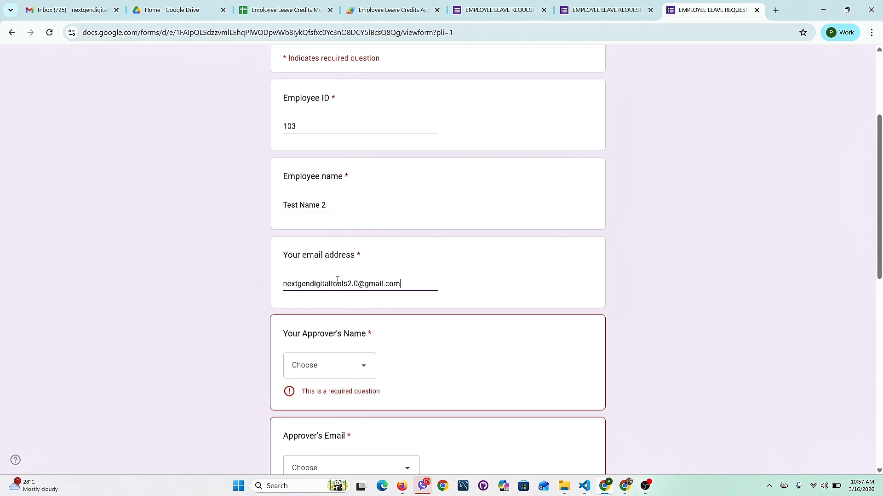
Step: Choose Test Manager as the approver's name and select the approver's email address
{"action": "left_click", "coordinate": [362, 371]}
{"action": "left_click", "coordinate": [335, 399]}
{"action": "scroll", "coordinate": [388, 359], "scroll_direction": "down", "scroll_amount": 2}
{"action": "left_click", "coordinate": [400, 351]}
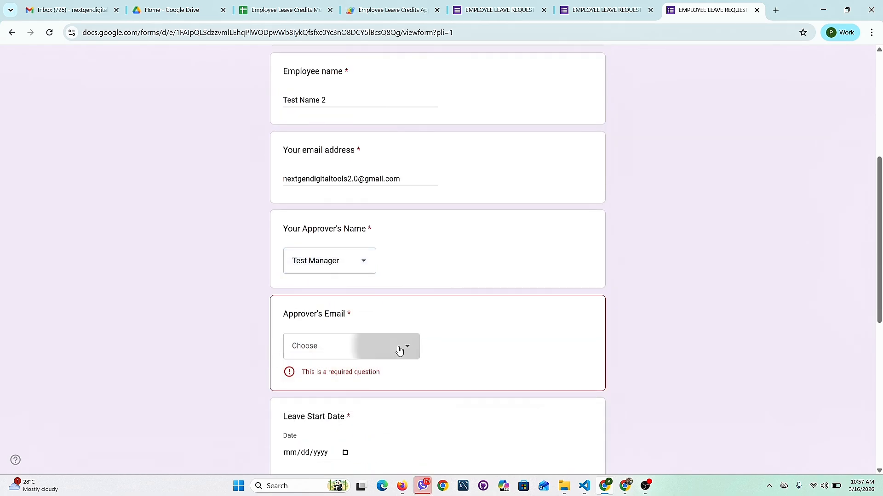
{"action": "left_click", "coordinate": [332, 380]}
Step: Set the Leave Start Date to 03/23/2026 and the Leave End Date to 03/24/2026
{"action": "scroll", "coordinate": [522, 317], "scroll_direction": "down", "scroll_amount": 3}
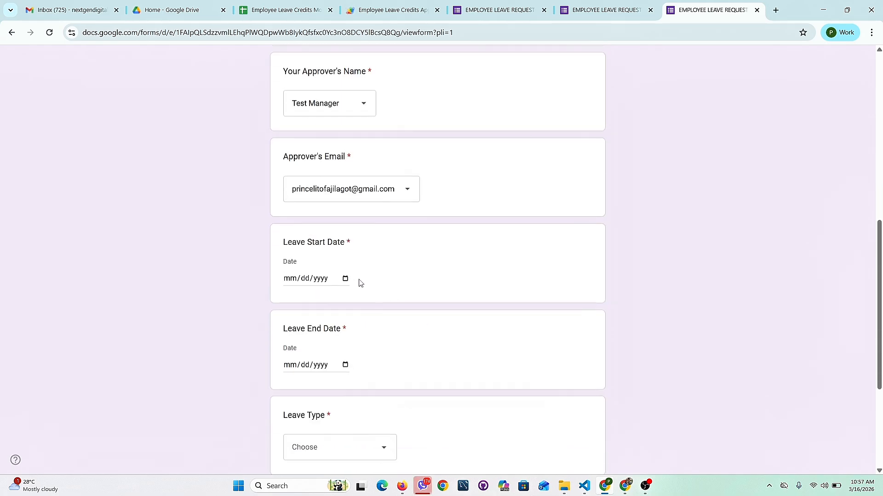
{"action": "left_click", "coordinate": [344, 284]}
{"action": "left_click", "coordinate": [345, 279]}
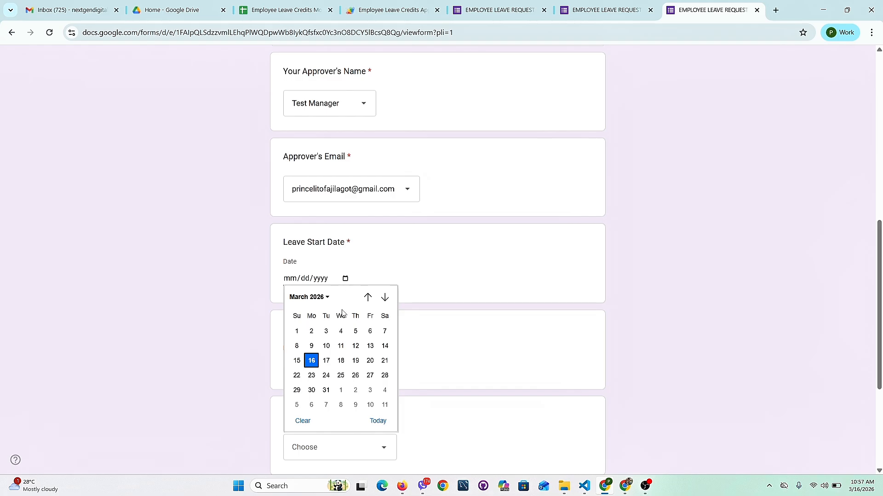
{"action": "left_click", "coordinate": [311, 376]}
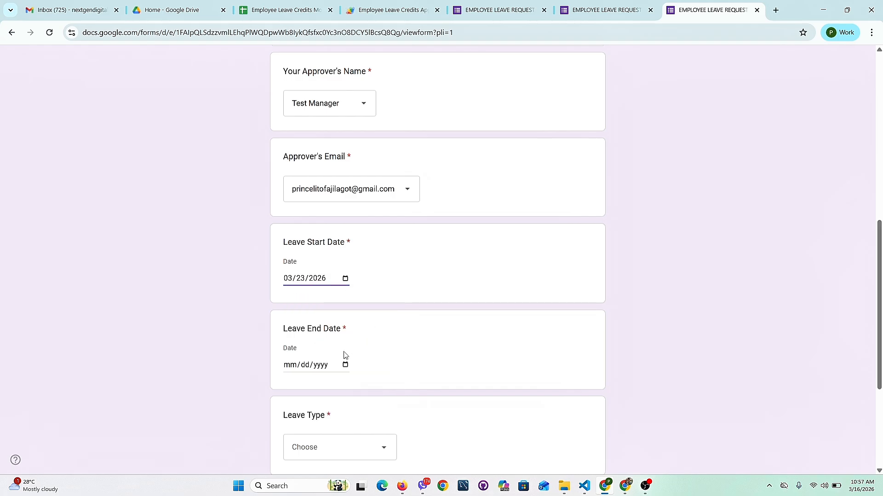
{"action": "left_click", "coordinate": [342, 366]}
{"action": "left_click", "coordinate": [345, 365]}
{"action": "left_click", "coordinate": [326, 303]}
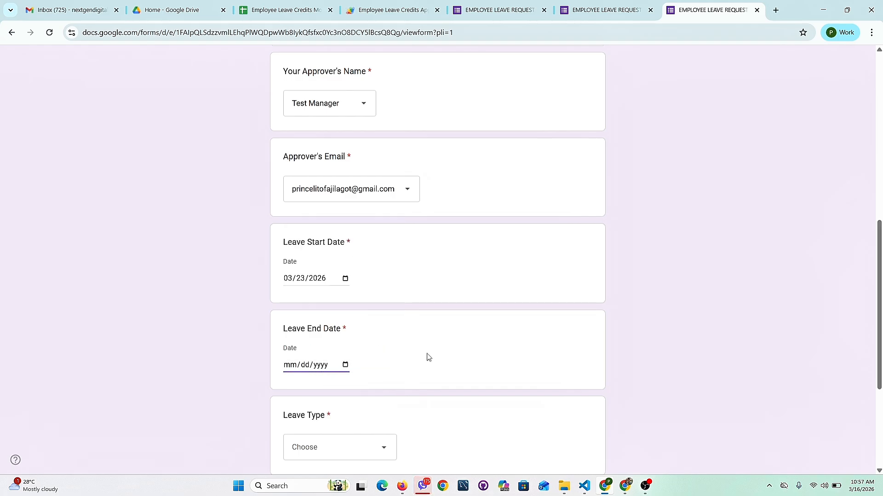
Step: Choose Vacation Leave as the leave type, enter "Test" as the reason of leave, and submit the form
{"action": "scroll", "coordinate": [425, 357], "scroll_direction": "down", "scroll_amount": 4}
{"action": "left_click", "coordinate": [324, 301]}
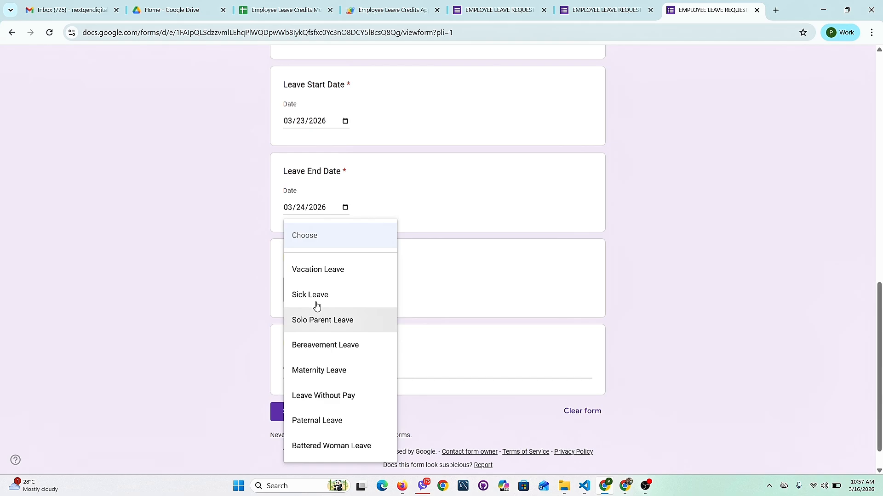
{"action": "left_click", "coordinate": [322, 279]}
{"action": "left_click", "coordinate": [324, 368]}
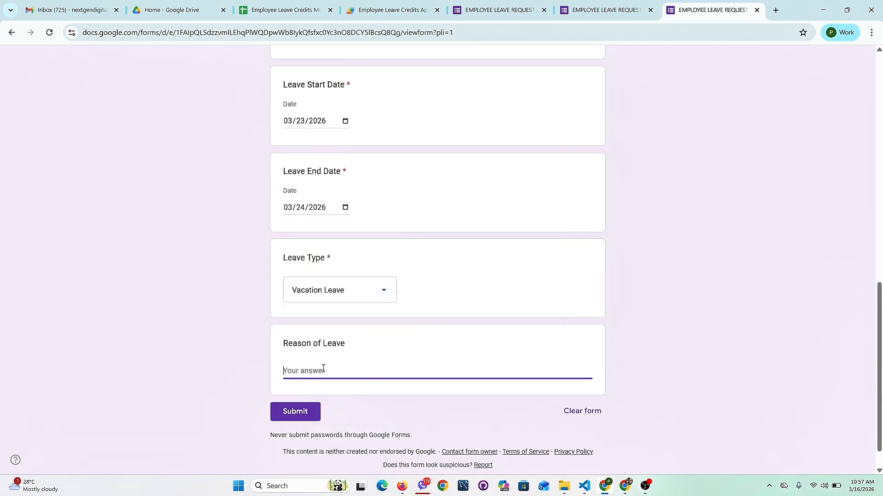
{"action": "type", "text": "Test"}
{"action": "left_click", "coordinate": [298, 412]}
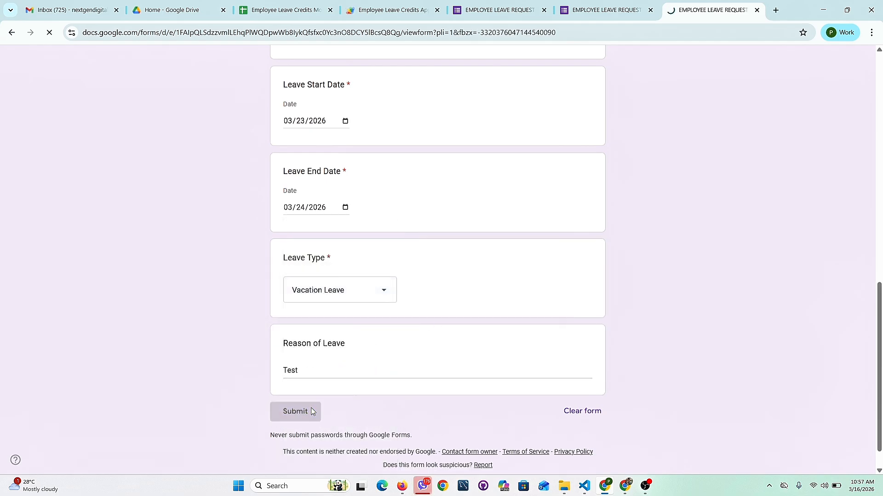
Step: Switch to the leave credits spreadsheet and check the submitted request in the Leave Request Form and Filed Leaves sheets
{"action": "left_click", "coordinate": [625, 486]}
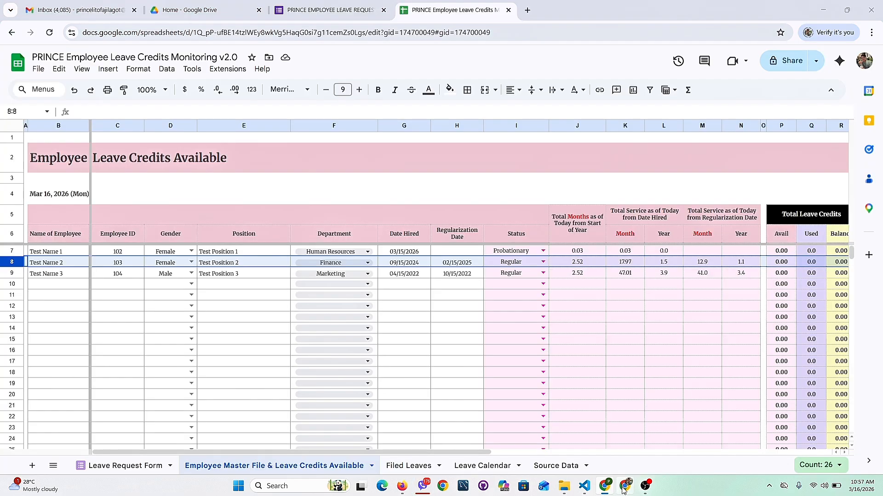
{"action": "left_click", "coordinate": [119, 467]}
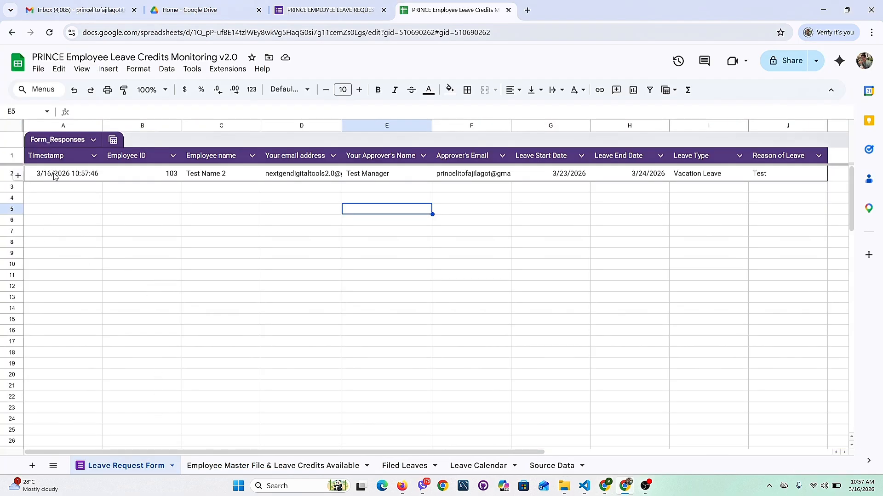
{"action": "left_click_drag", "start_coordinate": [54, 177], "coordinate": [698, 174]}
{"action": "left_click", "coordinate": [397, 299]}
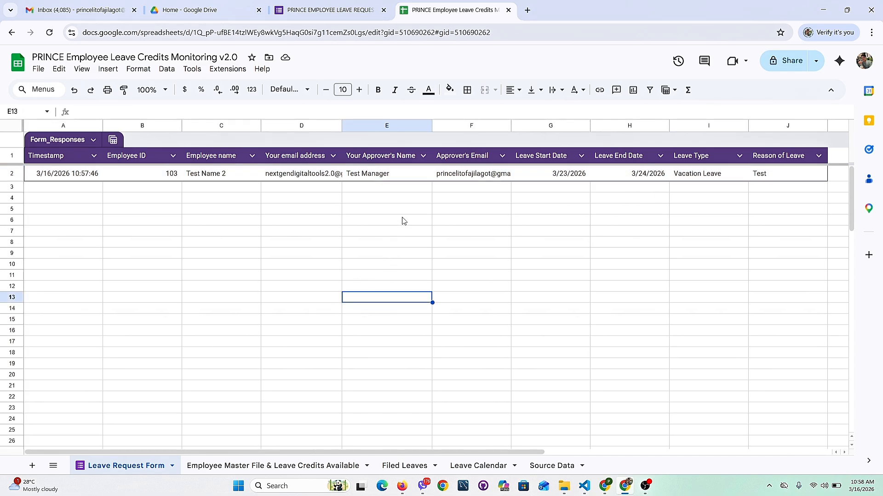
{"action": "left_click", "coordinate": [405, 465]}
{"action": "left_click_drag", "start_coordinate": [74, 223], "coordinate": [378, 229]}
Step: Review the questions in the leave request form editor, from the email address down to the leave type options
{"action": "left_click", "coordinate": [355, 15]}
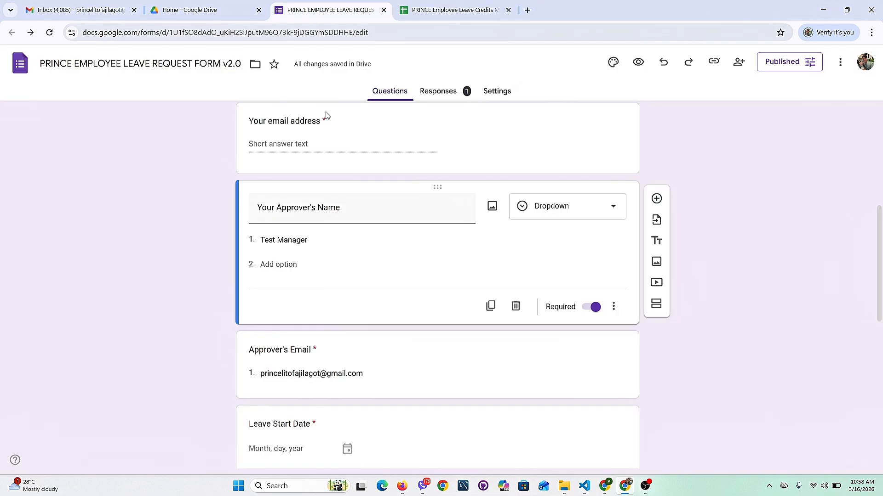
{"action": "scroll", "coordinate": [727, 313], "scroll_direction": "up", "scroll_amount": 7}
{"action": "scroll", "coordinate": [727, 313], "scroll_direction": "down", "scroll_amount": 12}
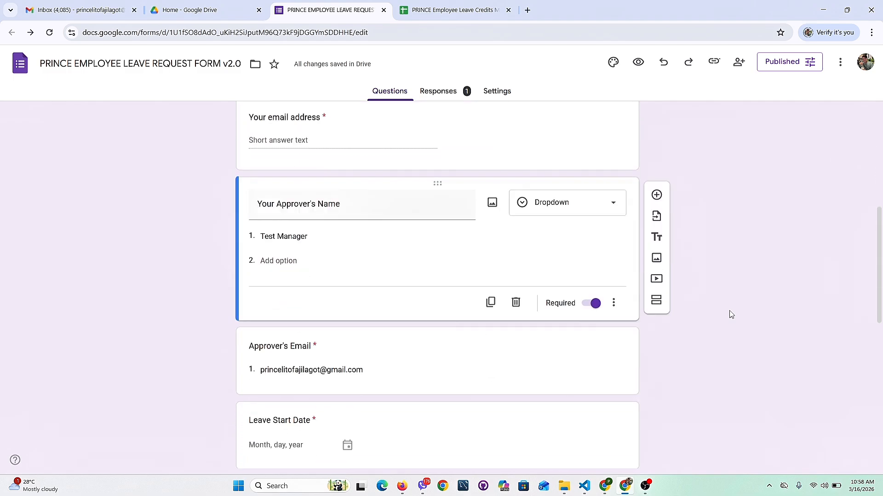
{"action": "scroll", "coordinate": [731, 314], "scroll_direction": "down", "scroll_amount": 3}
{"action": "scroll", "coordinate": [730, 314], "scroll_direction": "up", "scroll_amount": 3}
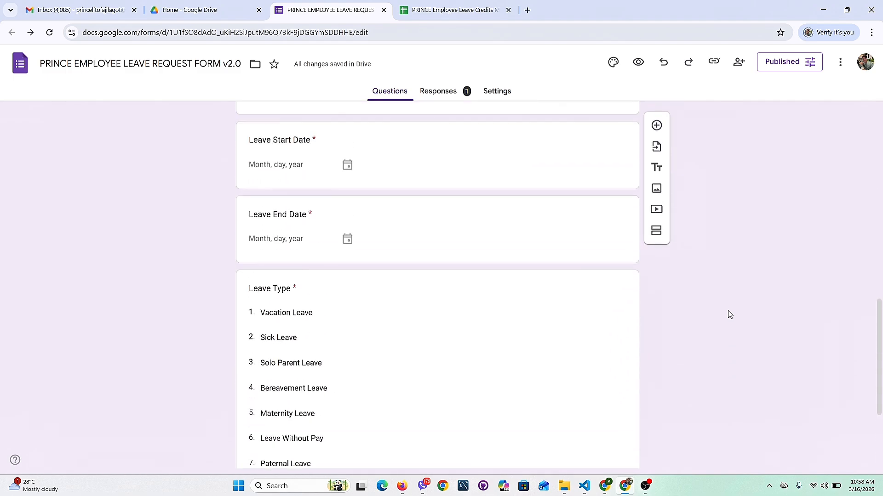
Step: Return to the Filed Leaves sheet and examine the filed request's row from Date Filed through Approver's Email
{"action": "left_click", "coordinate": [448, 12]}
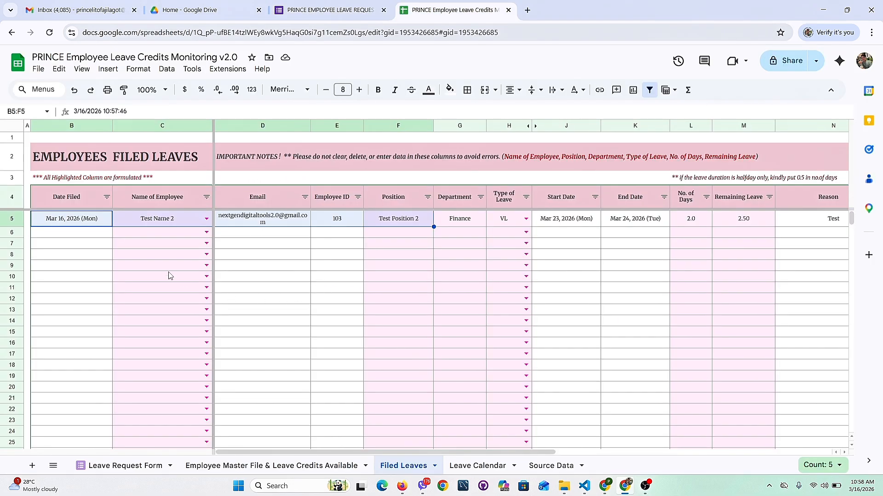
{"action": "left_click", "coordinate": [58, 266]}
{"action": "left_click_drag", "start_coordinate": [59, 221], "coordinate": [493, 224]}
{"action": "scroll", "coordinate": [493, 224], "scroll_direction": "right", "scroll_amount": 5}
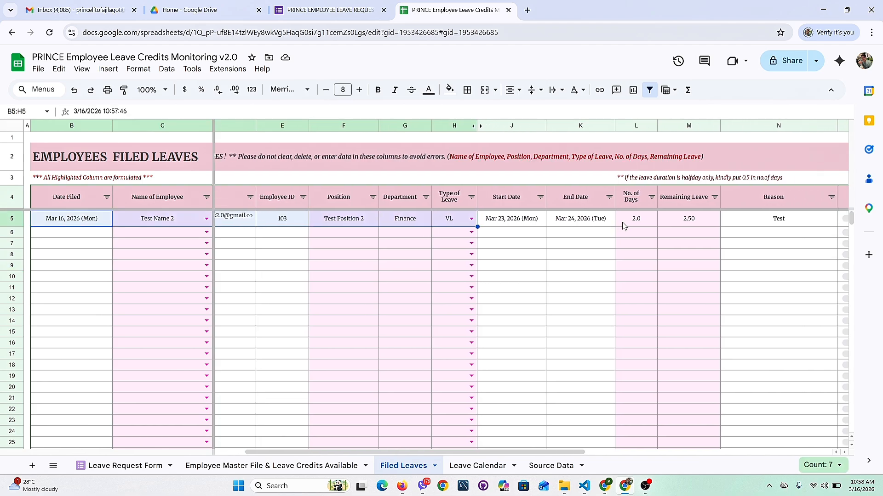
{"action": "scroll", "coordinate": [471, 224], "scroll_direction": "right", "scroll_amount": 5}
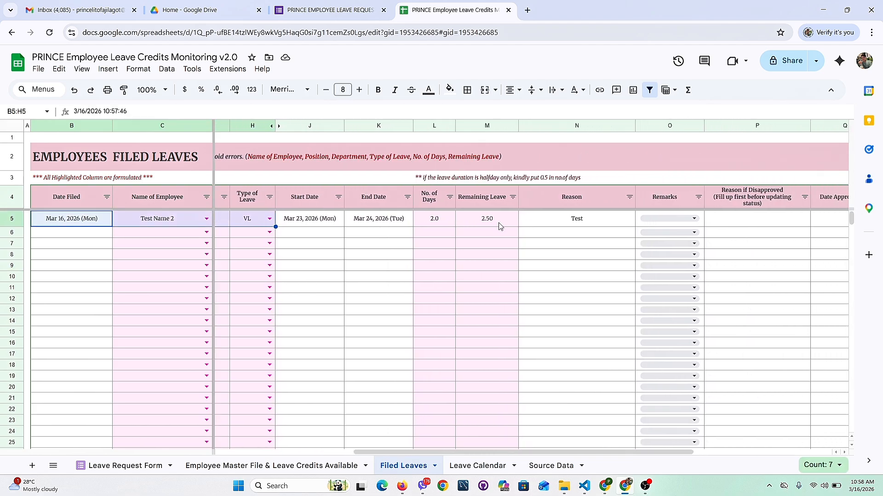
{"action": "scroll", "coordinate": [800, 230], "scroll_direction": "right", "scroll_amount": 1}
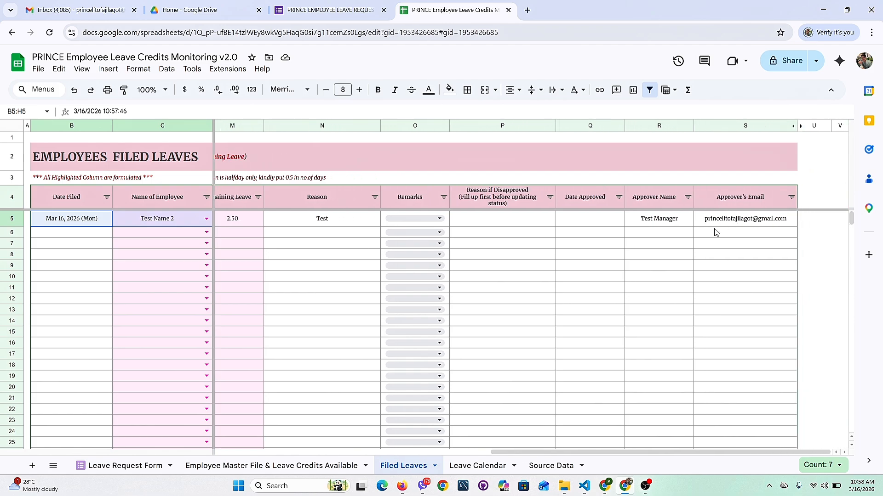
{"action": "scroll", "coordinate": [715, 233], "scroll_direction": "left", "scroll_amount": 1}
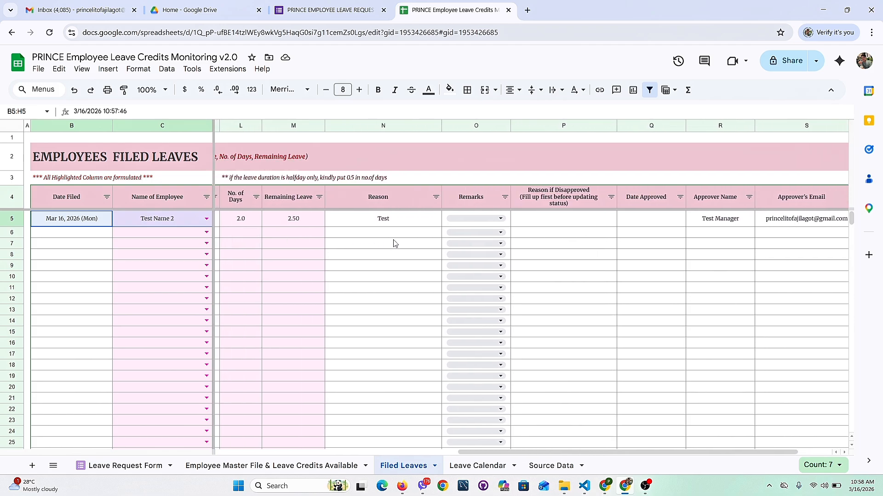
{"action": "scroll", "coordinate": [394, 244], "scroll_direction": "left", "scroll_amount": 3}
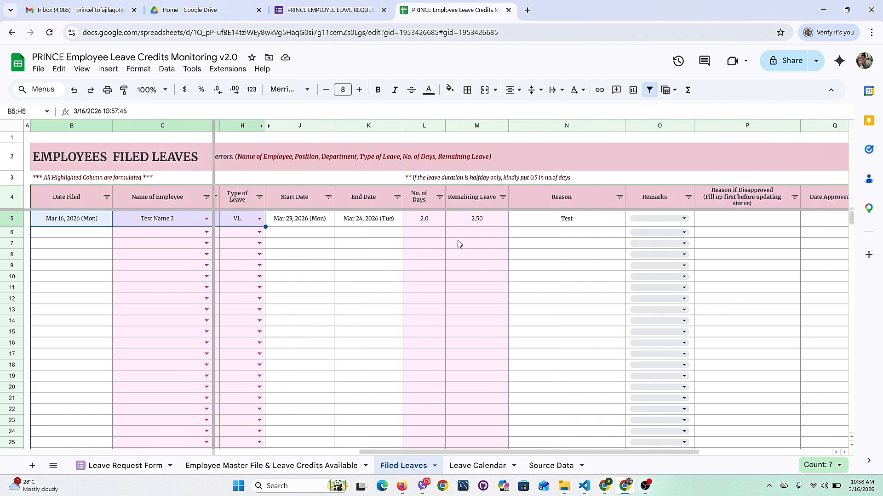
Step: Set the Remarks of the filed leave in row 5 to Approved
{"action": "scroll", "coordinate": [727, 230], "scroll_direction": "right", "scroll_amount": 1}
{"action": "left_click", "coordinate": [641, 222]}
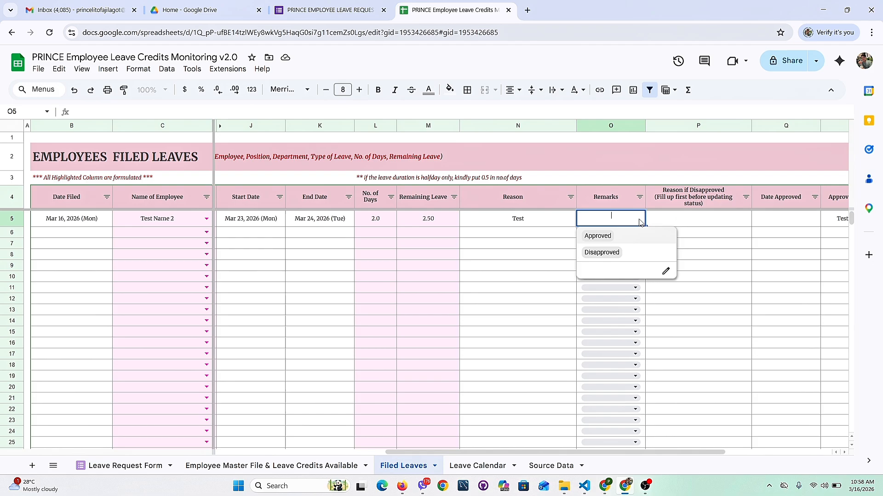
{"action": "left_click", "coordinate": [597, 236]}
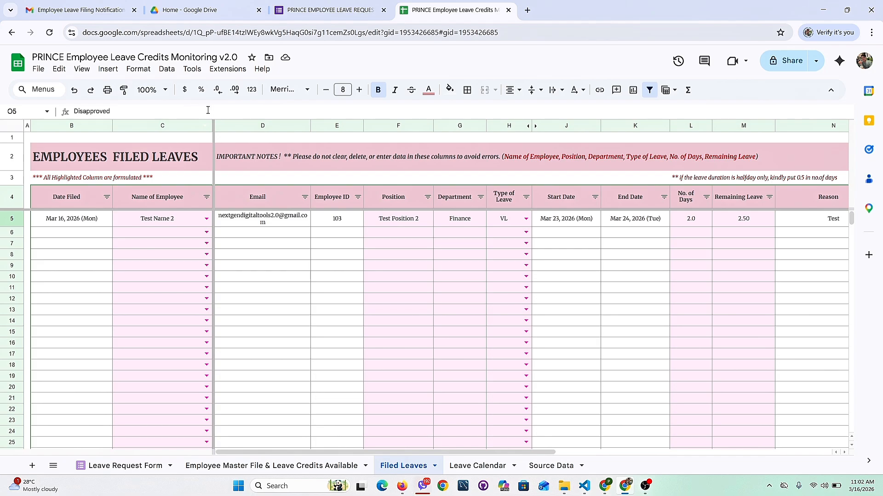
Step: Open the manager's Leave Request Notification email and read its message and leave details table
{"action": "left_click", "coordinate": [78, 10]}
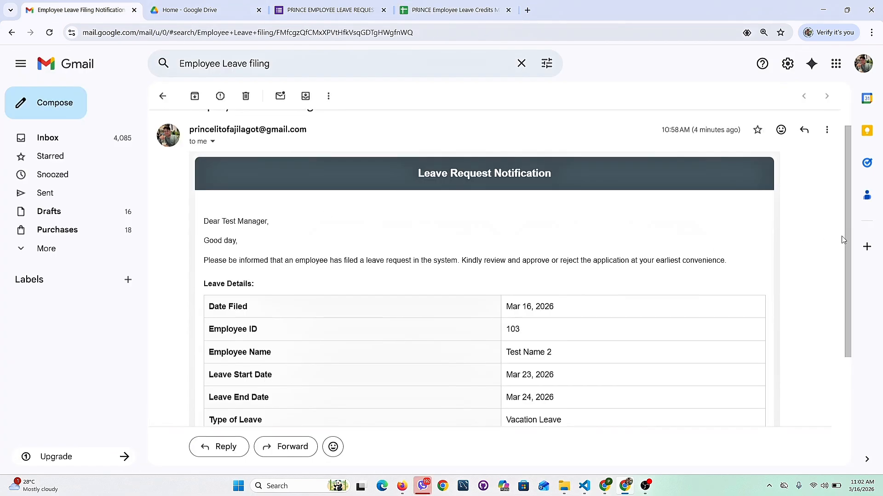
{"action": "left_click_drag", "start_coordinate": [851, 228], "coordinate": [851, 240]}
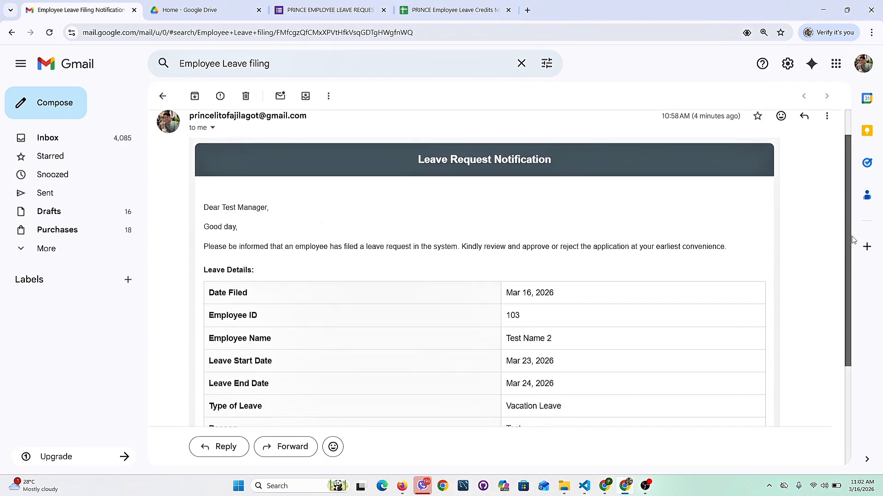
{"action": "left_click_drag", "start_coordinate": [220, 215], "coordinate": [753, 253]}
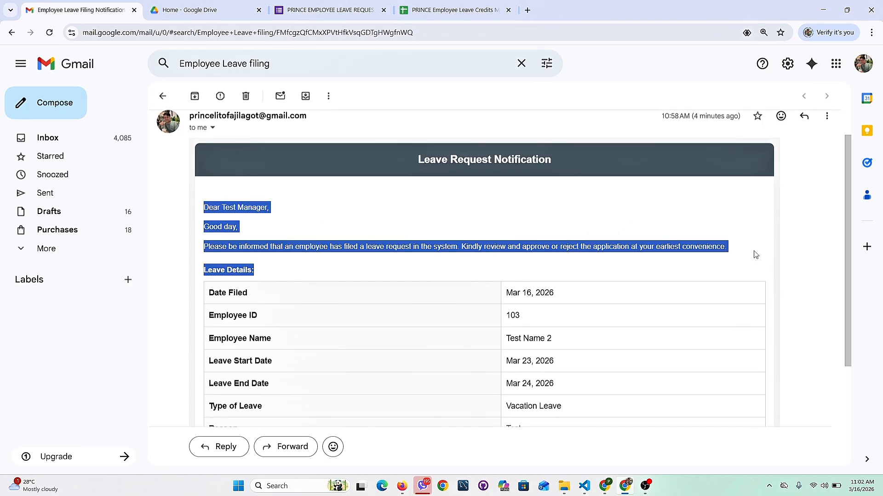
{"action": "left_click", "coordinate": [845, 211]}
{"action": "left_click_drag", "start_coordinate": [844, 211], "coordinate": [867, 262]}
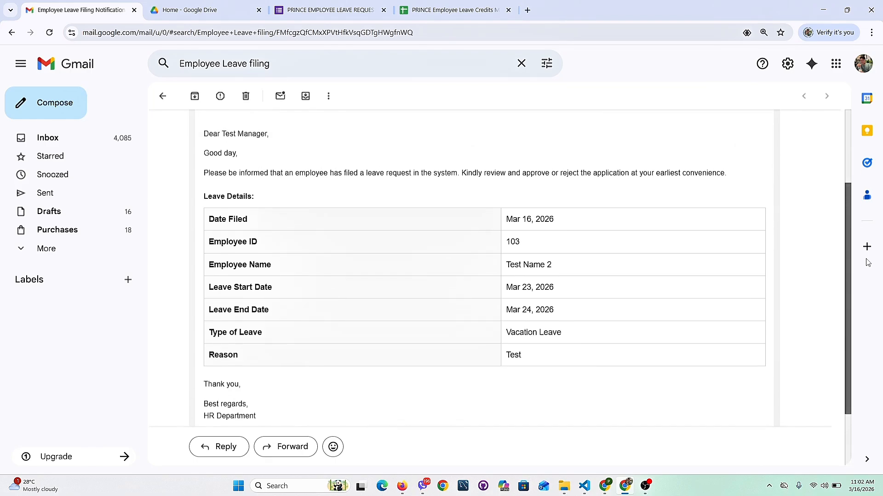
Step: Switch to the employee's Gmail inbox and read the Leave Request Disapproved and Leave Request Approved emails
{"action": "mouse_move", "coordinate": [606, 490]}
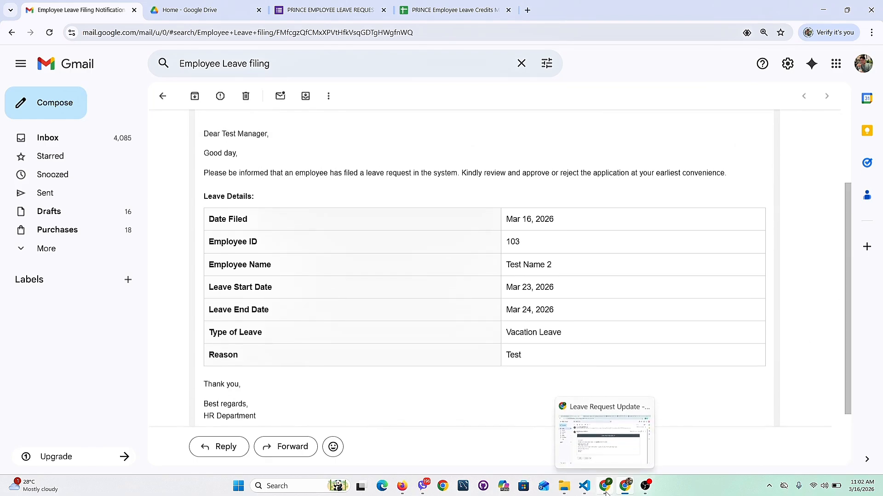
{"action": "left_click", "coordinate": [605, 493]}
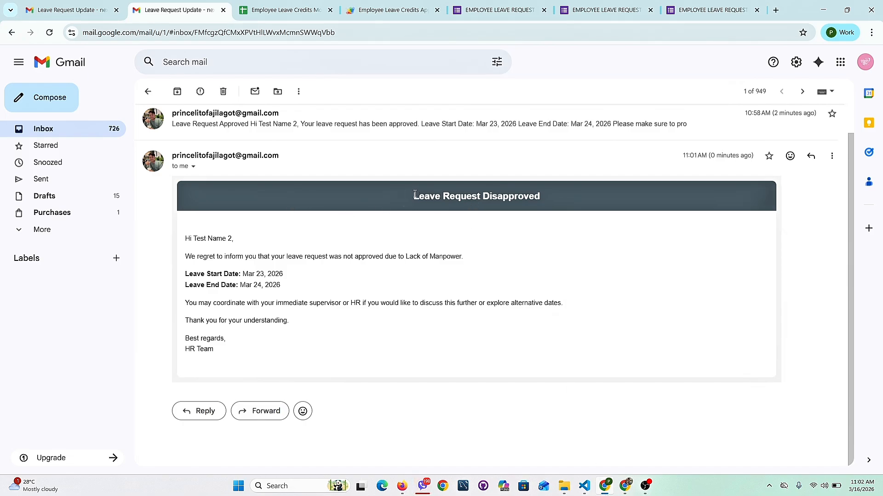
{"action": "left_click_drag", "start_coordinate": [404, 195], "coordinate": [406, 340]}
{"action": "left_click", "coordinate": [405, 343]}
{"action": "left_click_drag", "start_coordinate": [477, 261], "coordinate": [191, 263]}
{"action": "left_click", "coordinate": [564, 272]}
{"action": "left_click", "coordinate": [87, 10]}
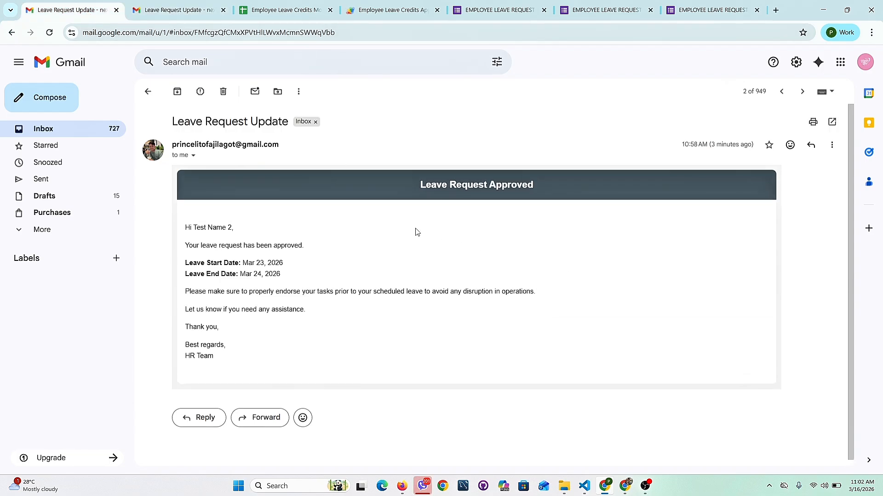
{"action": "left_click_drag", "start_coordinate": [187, 227], "coordinate": [277, 360]}
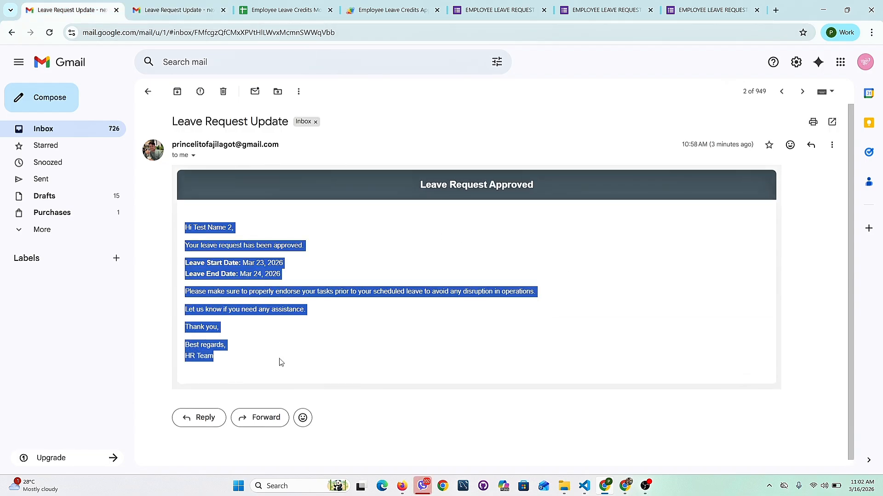